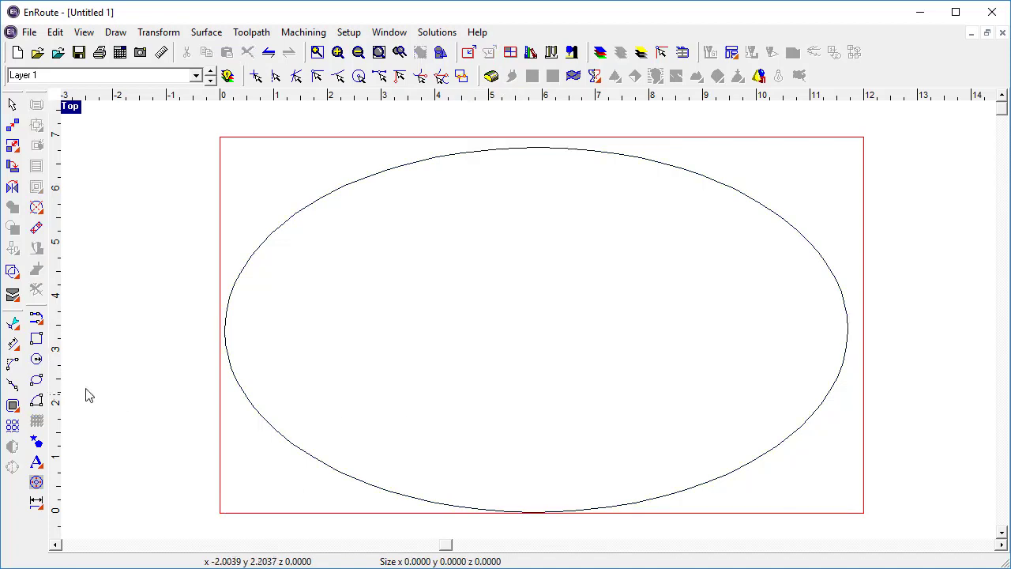
Add the text "EnRoute" inside the oval in Jenthill Regular with a height of 2
{"action": "left_click", "coordinate": [37, 463]}
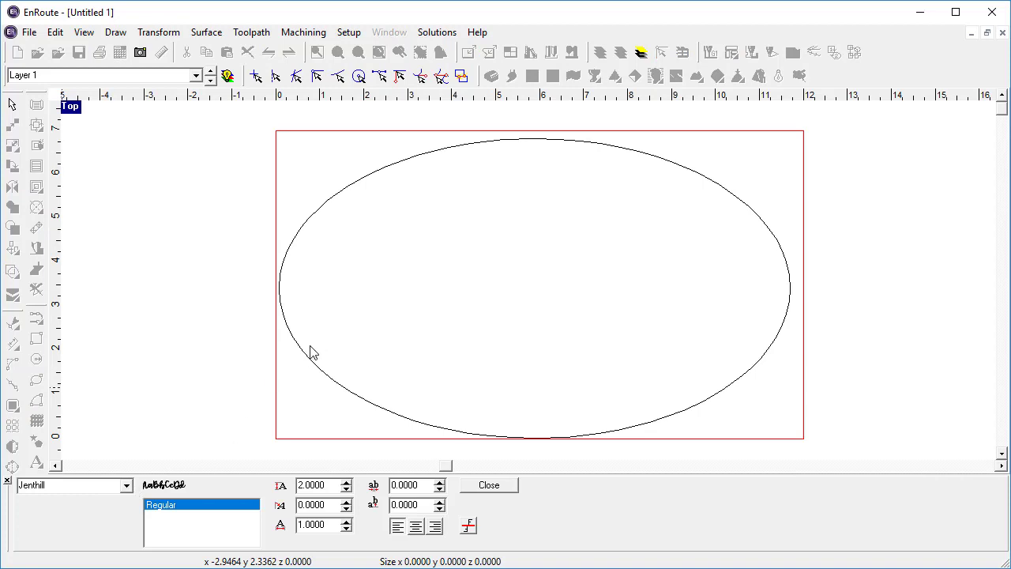
{"action": "left_click", "coordinate": [353, 447]}
{"action": "type", "text": "EnRoute"}
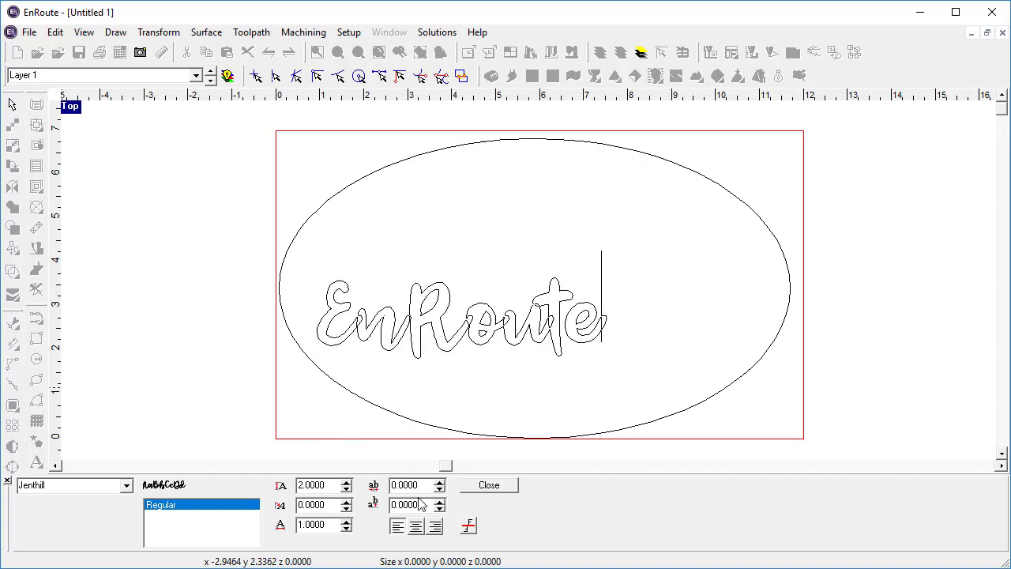
{"action": "left_click", "coordinate": [488, 486]}
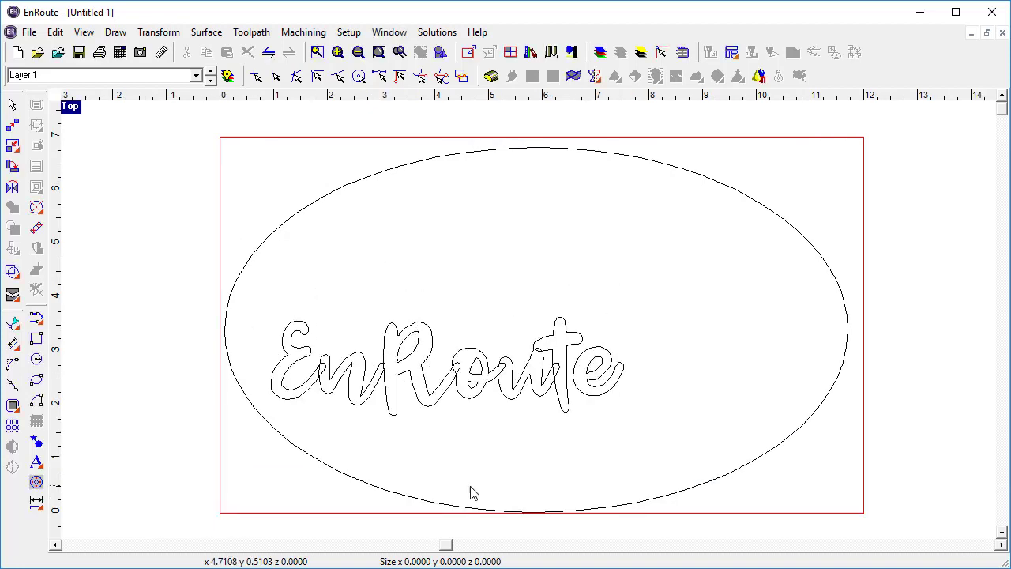
Enlarge the EnRoute text proportionally to about 10.11 by 2.81 and centre it in the oval
{"action": "left_click", "coordinate": [433, 410]}
{"action": "left_click_drag", "start_coordinate": [433, 409], "coordinate": [439, 426]}
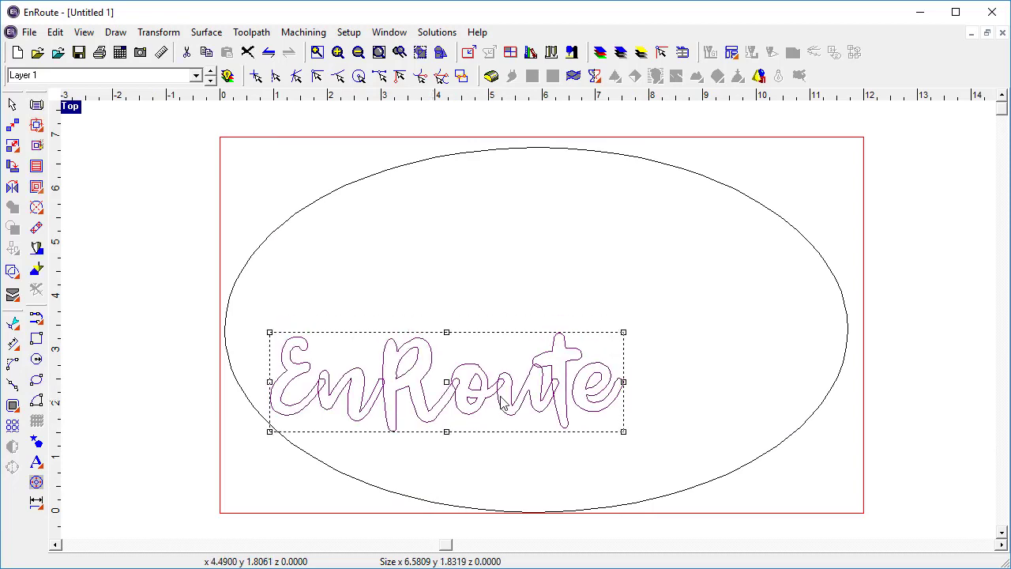
{"action": "left_click_drag", "start_coordinate": [629, 341], "coordinate": [746, 286]}
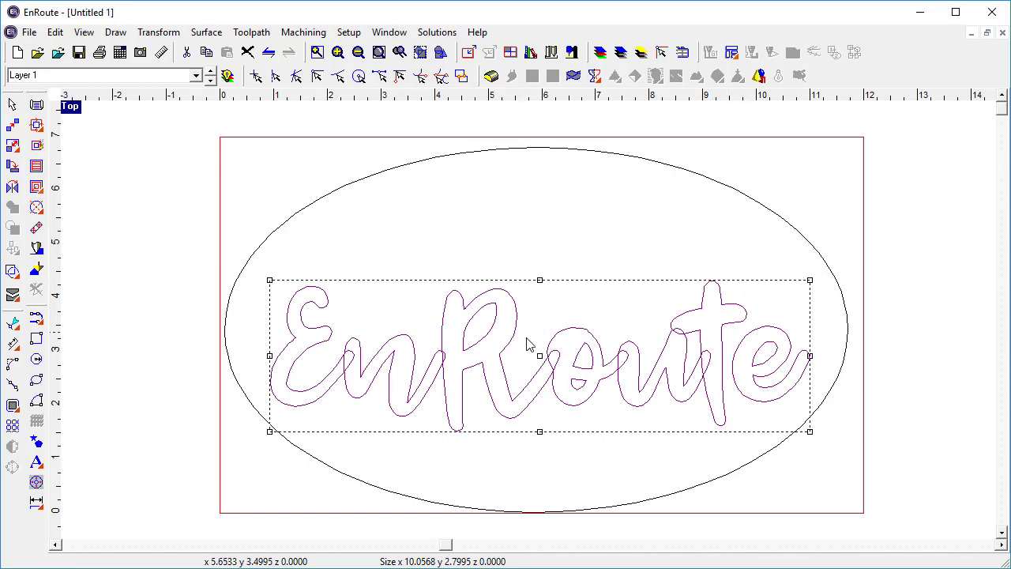
{"action": "mouse_move", "coordinate": [542, 357]}
{"action": "left_mouse_down"}
{"action": "mouse_move", "coordinate": [530, 356]}
{"action": "mouse_move", "coordinate": [534, 345]}
{"action": "left_mouse_up"}
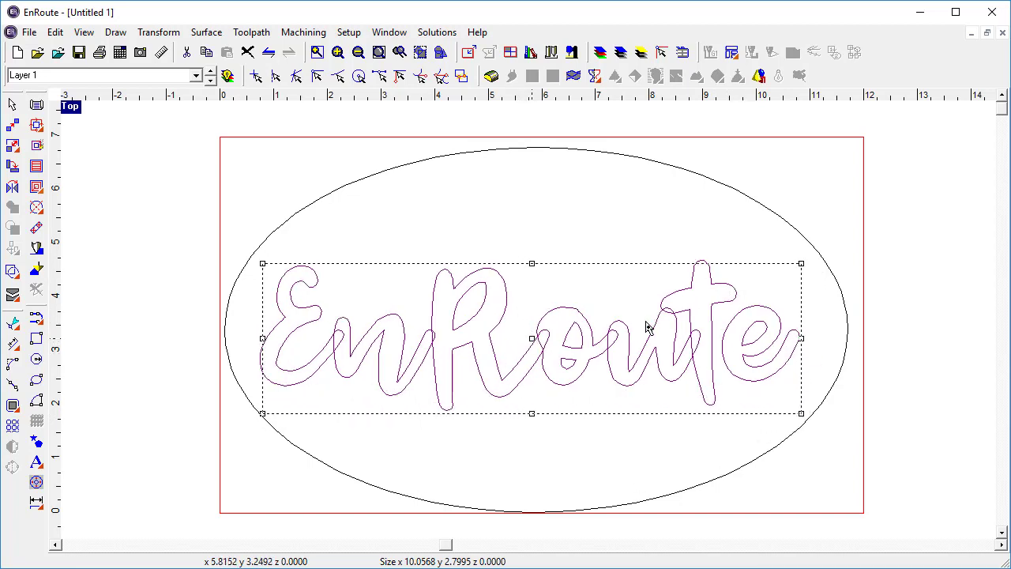
{"action": "mouse_move", "coordinate": [808, 267]}
{"action": "left_mouse_down"}
{"action": "mouse_move", "coordinate": [840, 248]}
{"action": "mouse_move", "coordinate": [795, 267]}
{"action": "mouse_move", "coordinate": [807, 263]}
{"action": "left_mouse_up"}
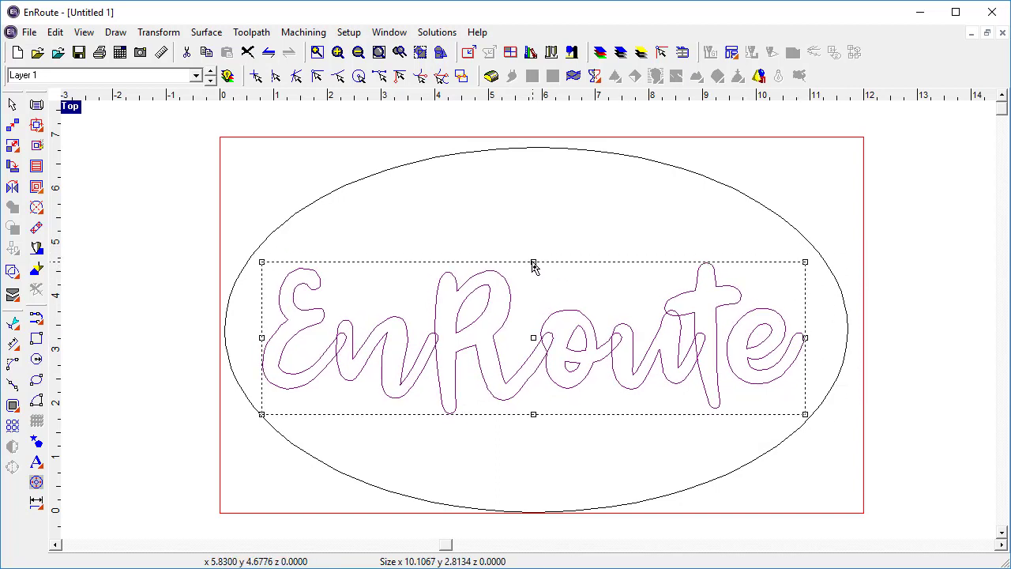
Enlarge the EnRoute text proportionally to about 10.42 by 2.90 and recentre it inside the oval
{"action": "left_click_drag", "start_coordinate": [533, 262], "coordinate": [547, 196]}
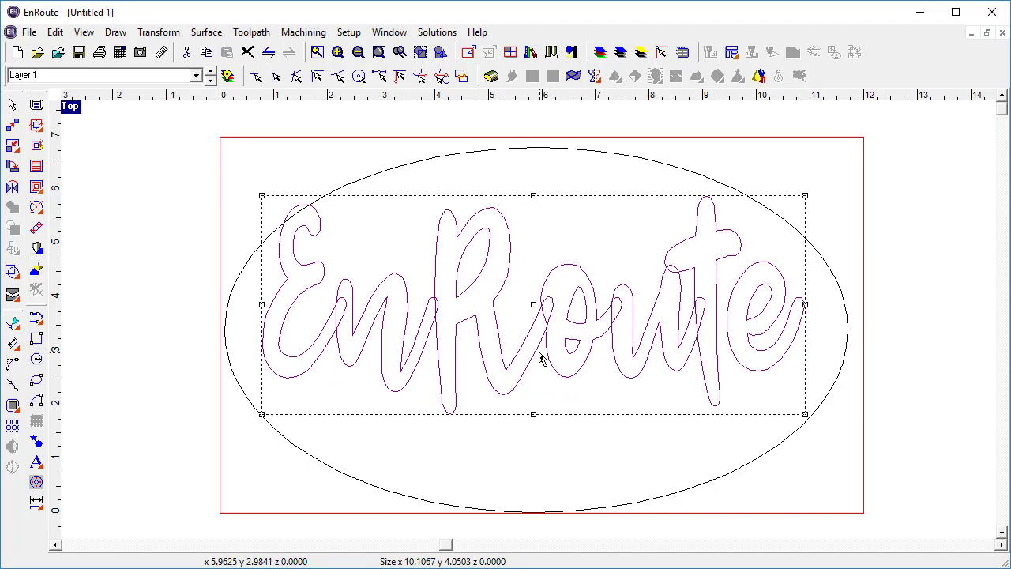
{"action": "key", "text": "ctrl+z"}
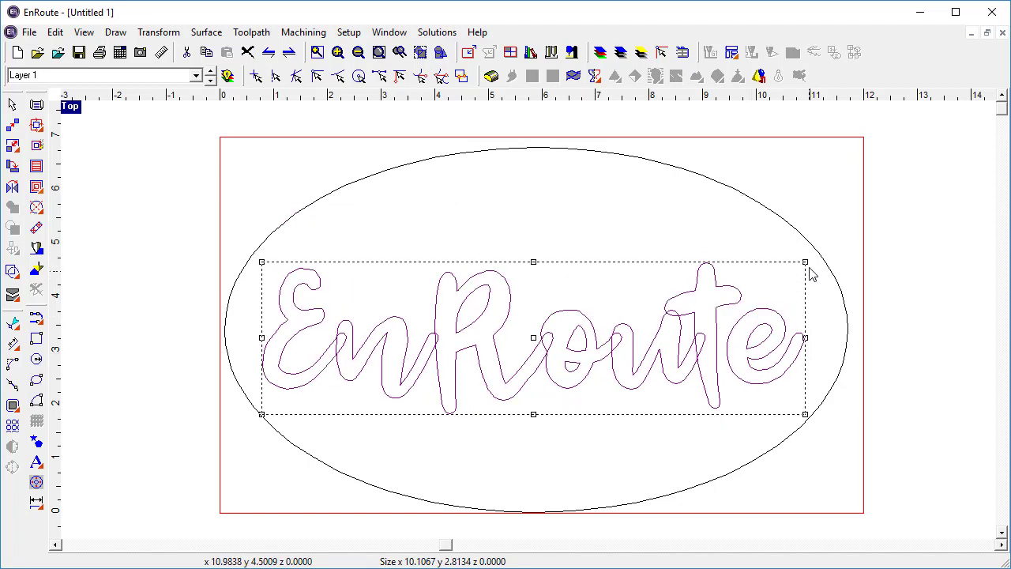
{"action": "left_click_drag", "start_coordinate": [808, 267], "coordinate": [823, 258]}
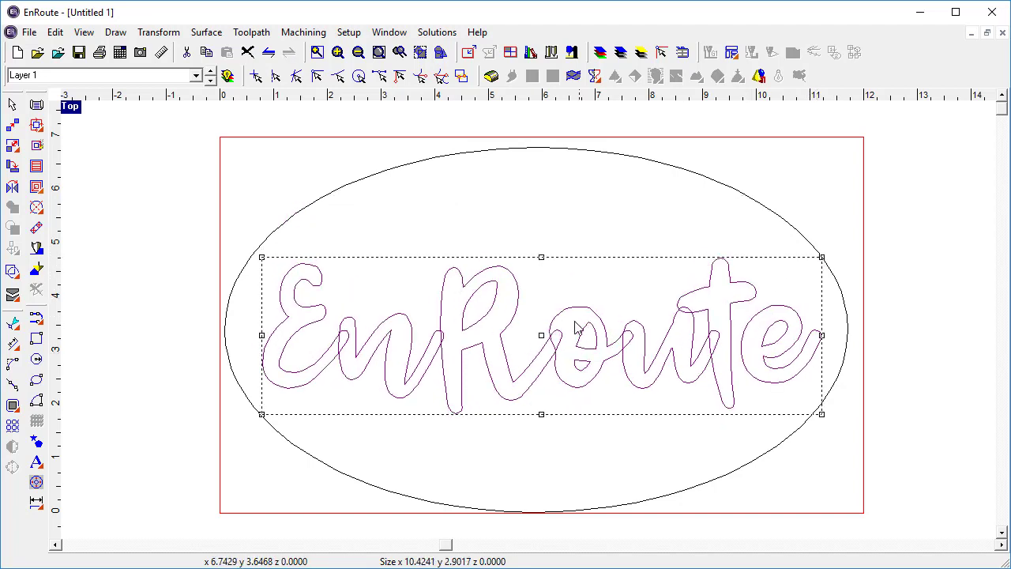
{"action": "left_click_drag", "start_coordinate": [542, 338], "coordinate": [534, 330]}
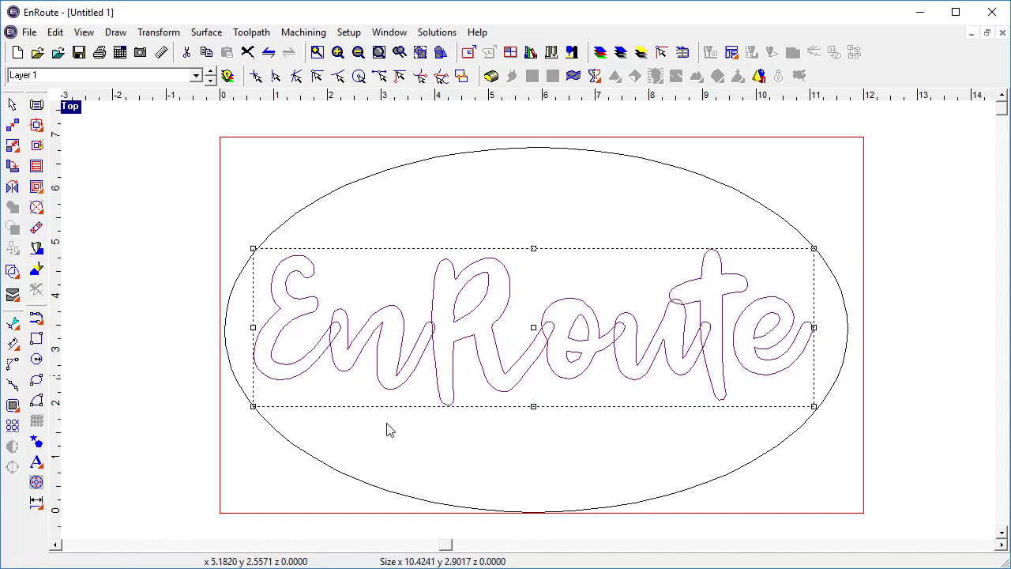
Tighten the kerning between the "n" and "R" of EnRoute, shifting the remaining letters along
{"action": "left_click", "coordinate": [37, 461]}
{"action": "left_click", "coordinate": [85, 466]}
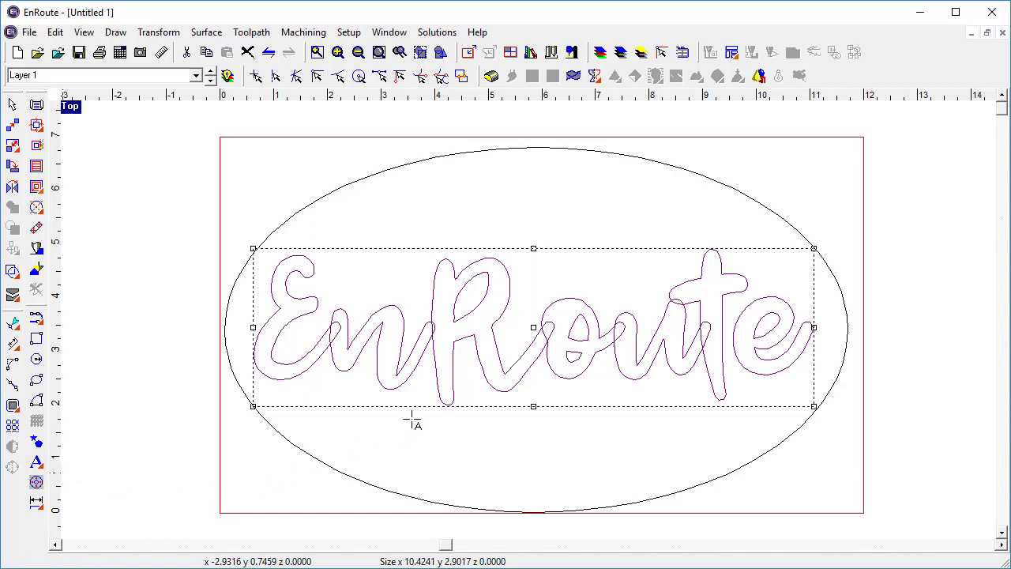
{"action": "left_click", "coordinate": [440, 398]}
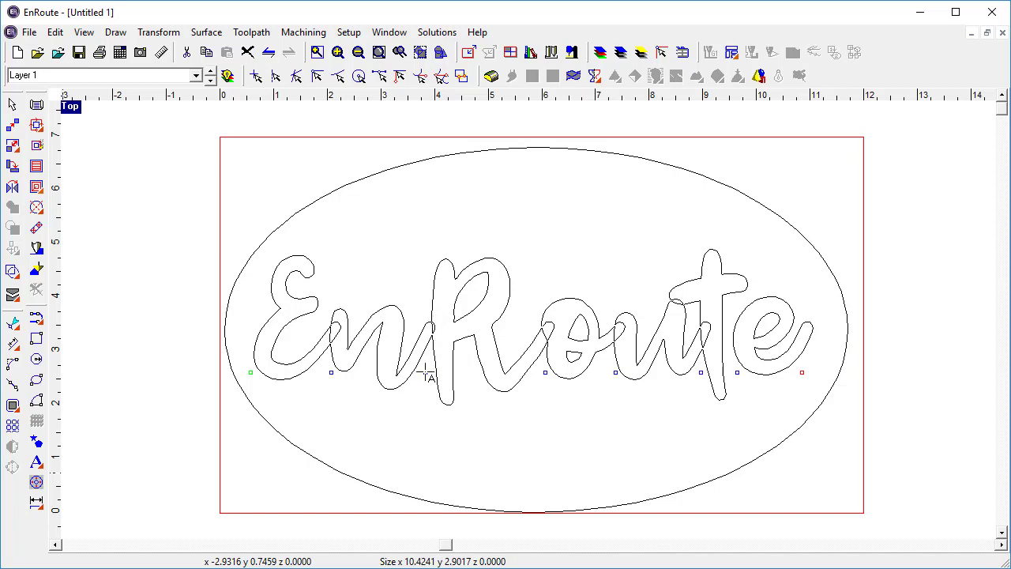
{"action": "left_click_drag", "start_coordinate": [426, 373], "coordinate": [419, 374]}
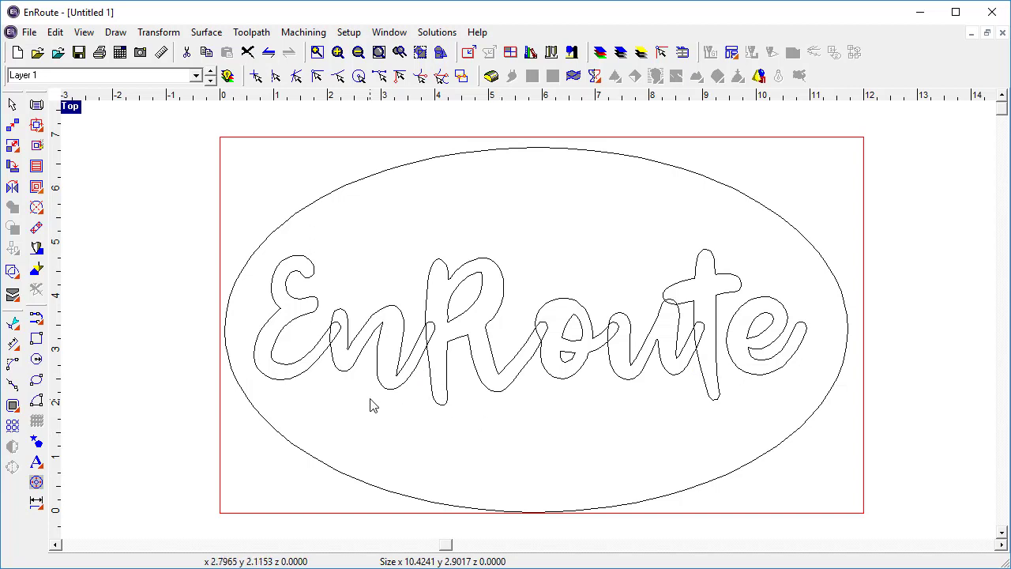
{"action": "key", "text": "Escape"}
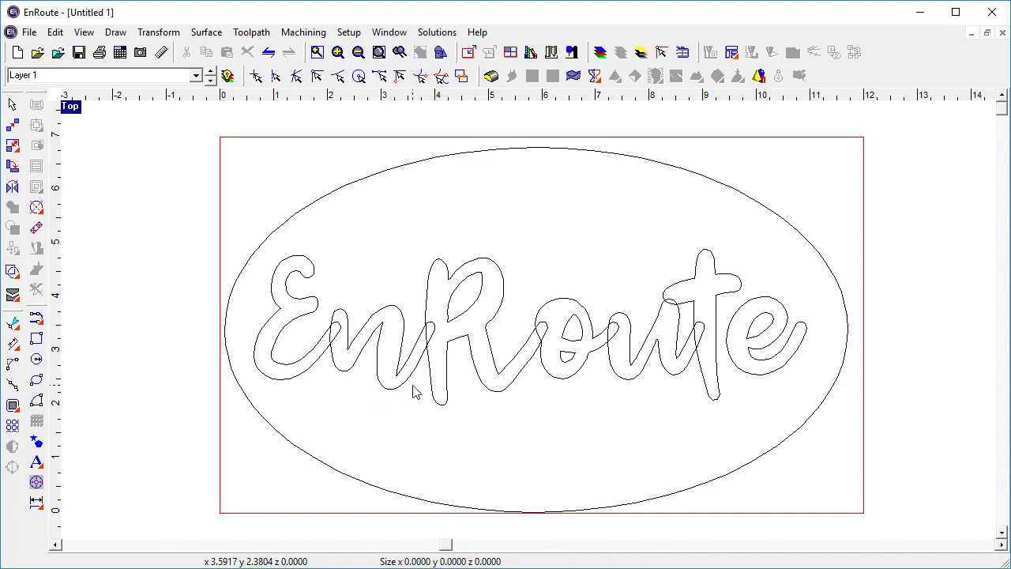
Place a copy of the EnRoute text below the plate and nudge the original about 0.1 to the right
{"action": "scroll", "coordinate": [399, 385], "scroll_direction": "down", "scroll_amount": 2}
{"action": "left_click", "coordinate": [399, 391]}
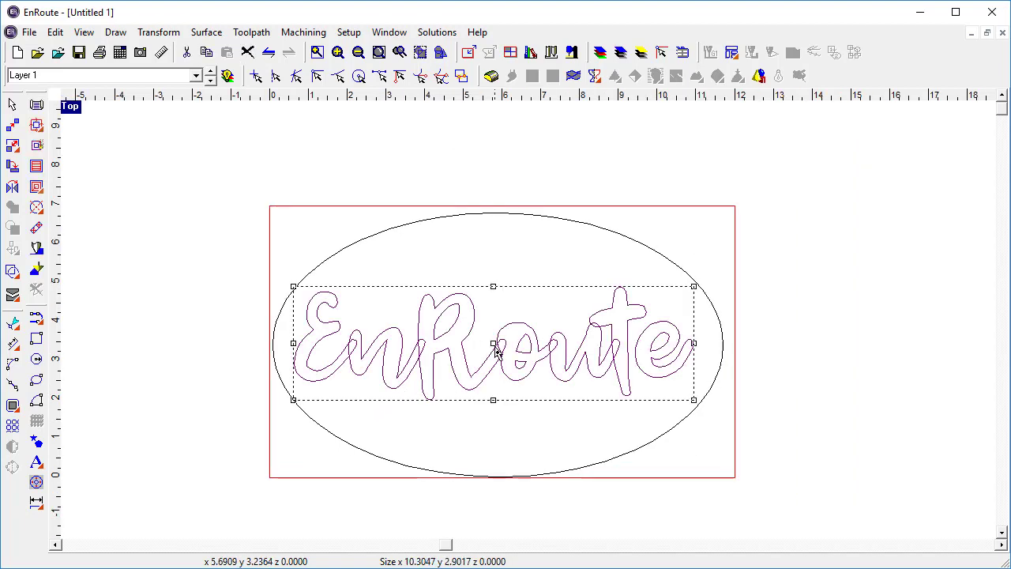
{"action": "scroll", "coordinate": [497, 350], "scroll_direction": "down", "scroll_amount": 2}
{"action": "left_click_drag", "start_coordinate": [496, 351], "coordinate": [484, 484], "text": "ctrl"}
{"action": "scroll", "coordinate": [486, 414], "scroll_direction": "up", "scroll_amount": 4}
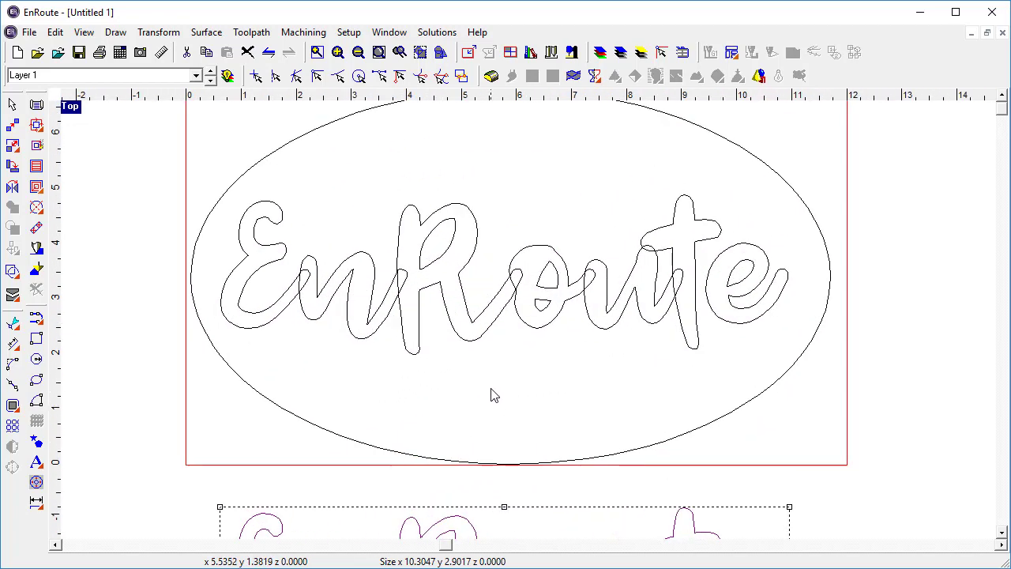
{"action": "left_click", "coordinate": [413, 396]}
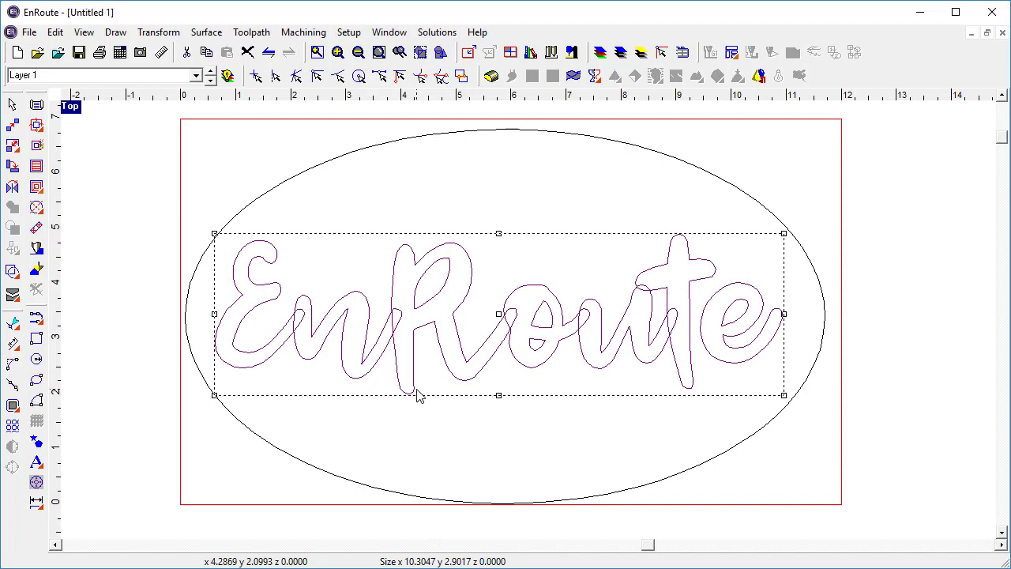
{"action": "key", "text": "Right"}
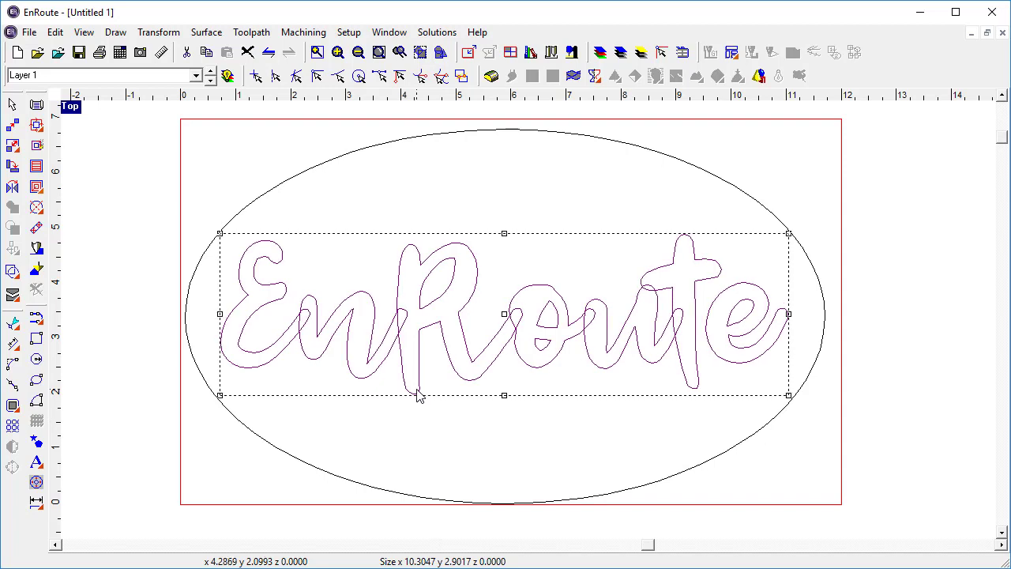
Convert the EnRoute text in the oval to contours and merge its overlapping letters into one outline
{"action": "left_click", "coordinate": [38, 466]}
{"action": "left_click", "coordinate": [105, 466]}
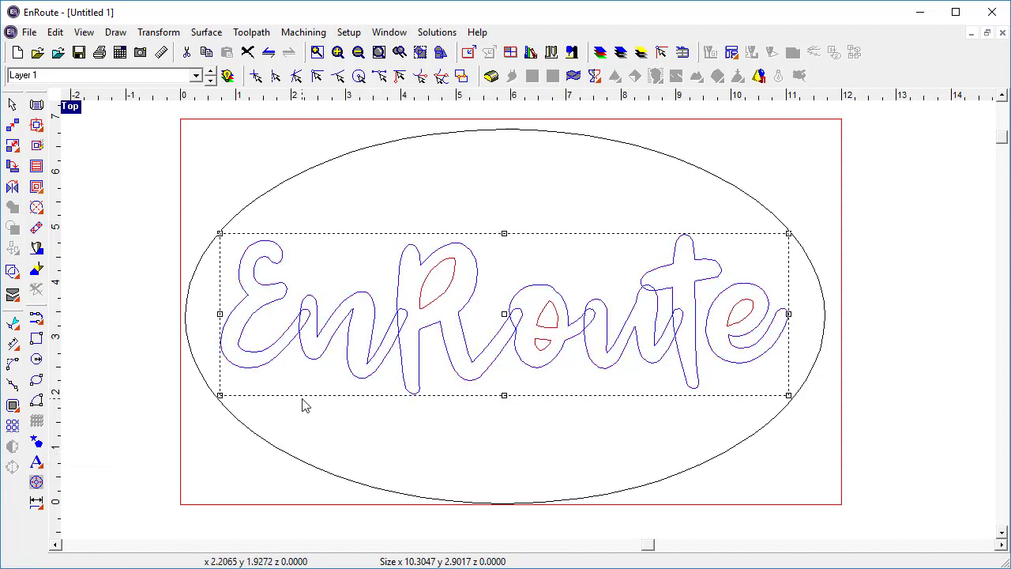
{"action": "left_click", "coordinate": [12, 271]}
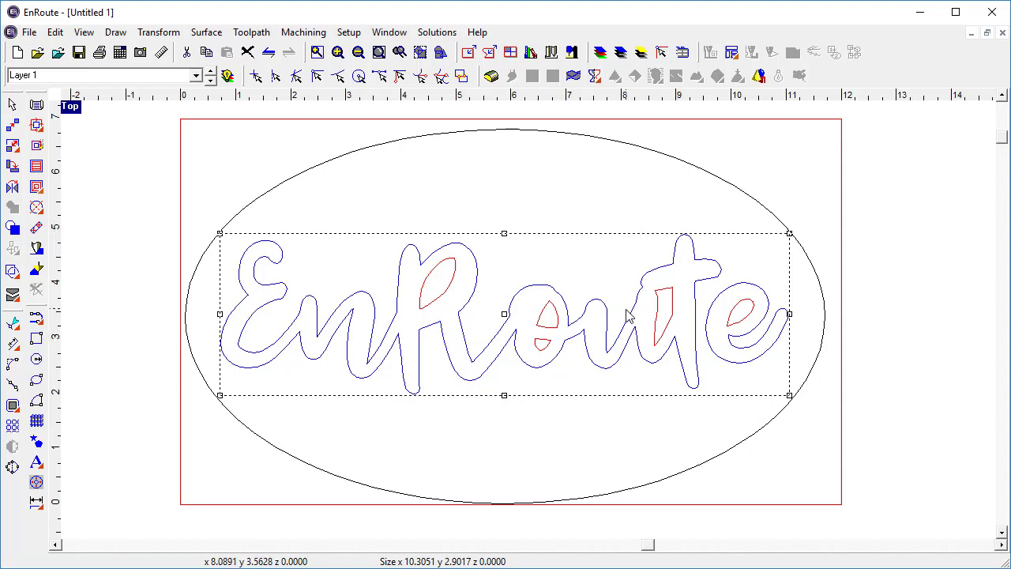
Create a rounded relief from the oval in Normal mode with an angle of 56, base 0 and resolution 100
{"action": "left_click", "coordinate": [611, 146]}
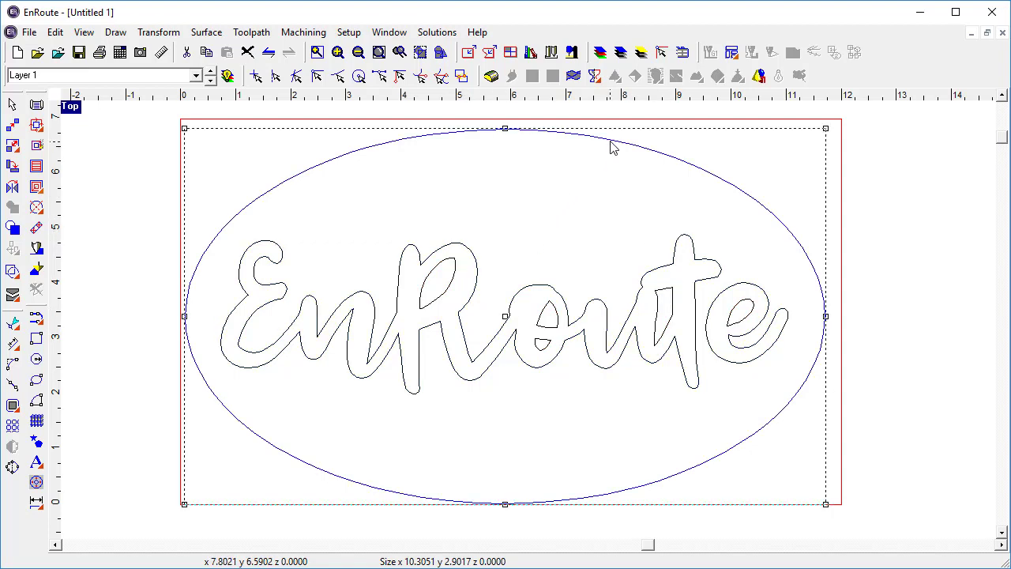
{"action": "left_click", "coordinate": [491, 77]}
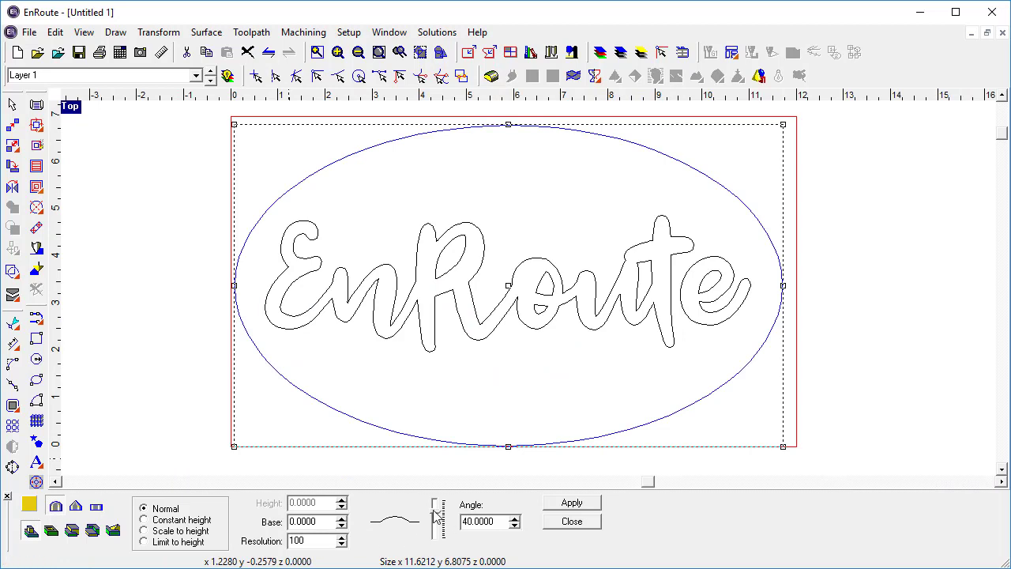
{"action": "left_click_drag", "start_coordinate": [434, 512], "coordinate": [437, 512]}
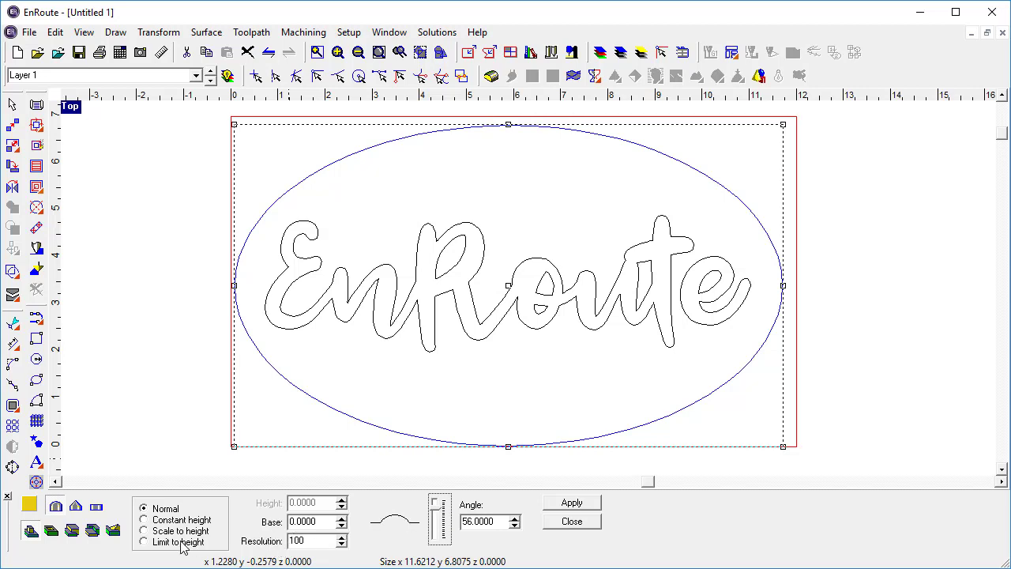
{"action": "left_click", "coordinate": [573, 503]}
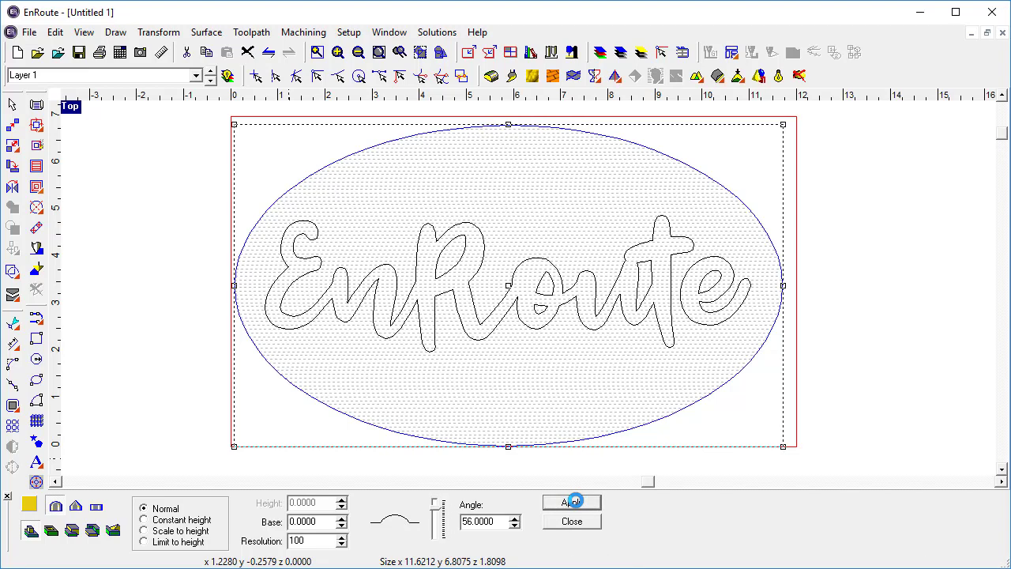
{"action": "left_click", "coordinate": [573, 522]}
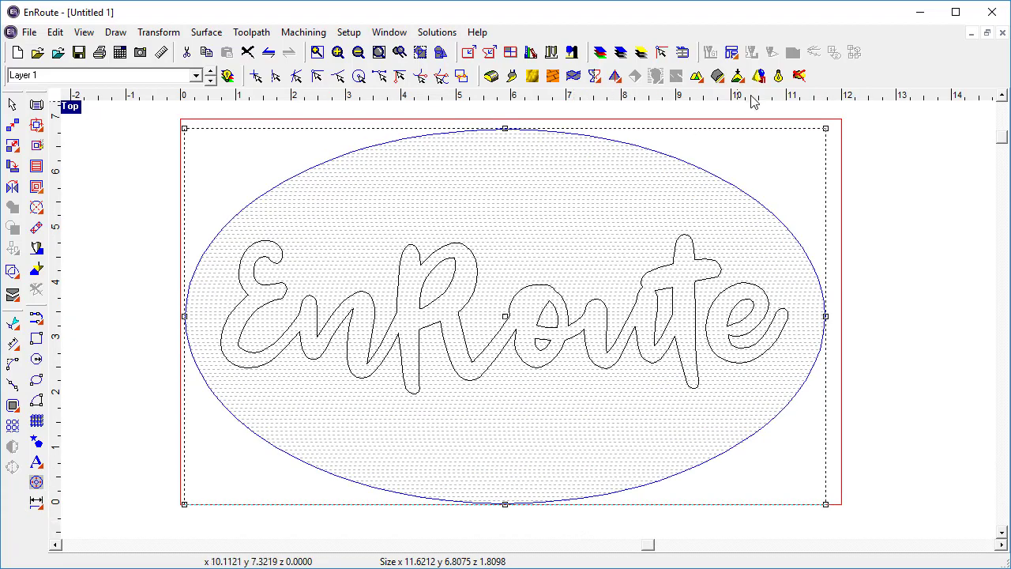
Start a MultiCell Texture on the oval relief
{"action": "left_click", "coordinate": [778, 75]}
{"action": "left_click", "coordinate": [779, 75]}
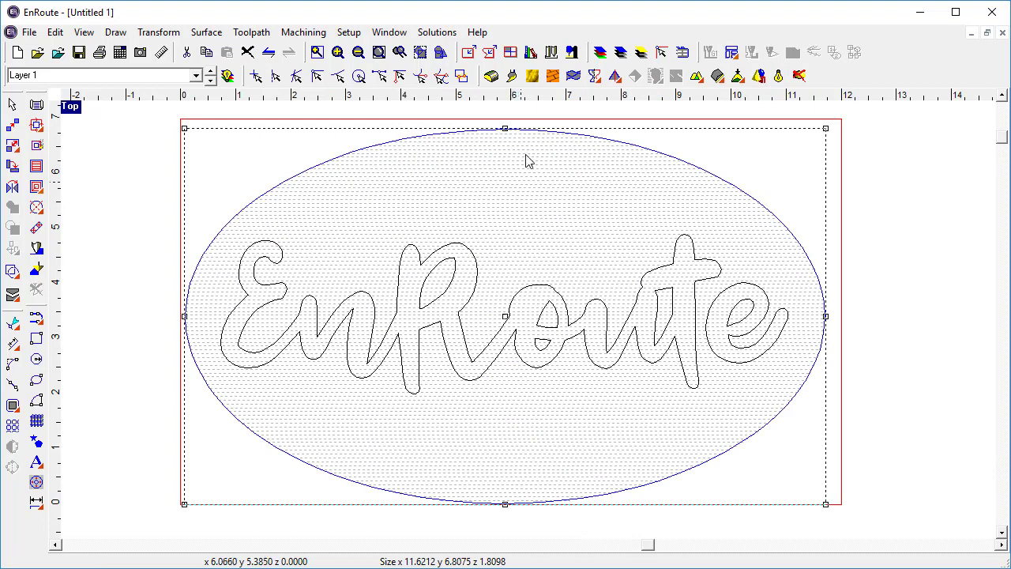
{"action": "left_click", "coordinate": [532, 75]}
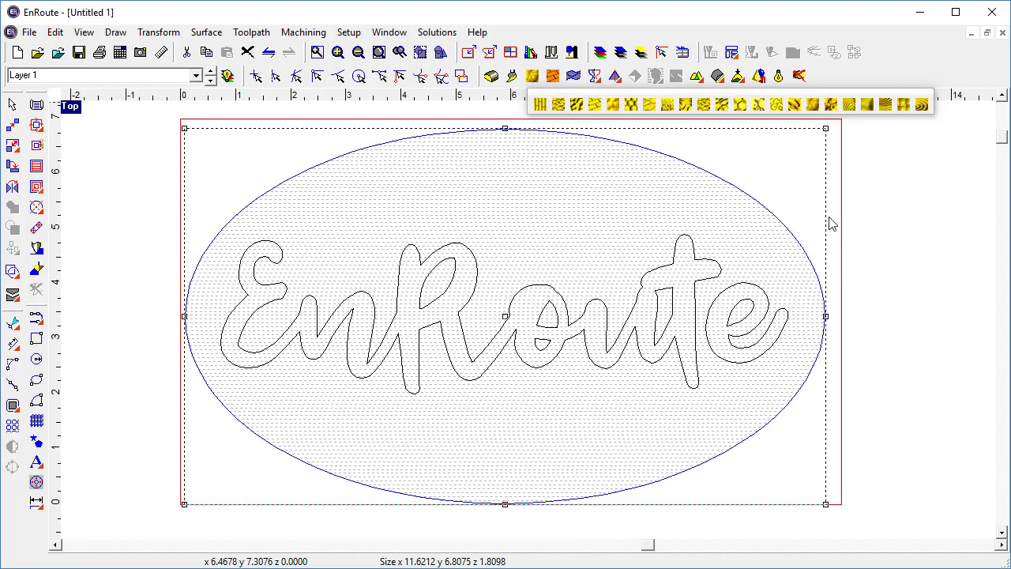
{"action": "left_click", "coordinate": [814, 106]}
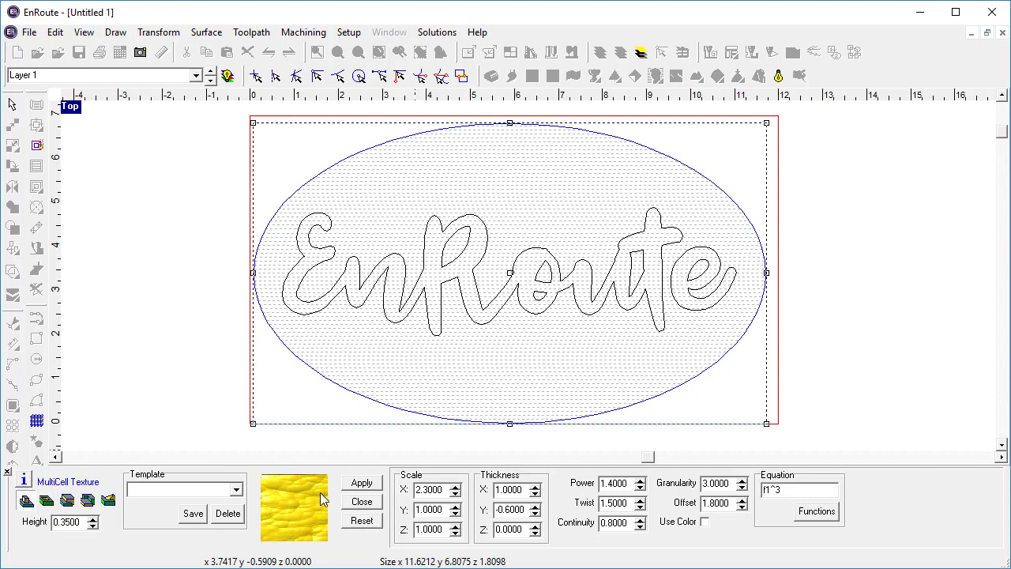
Try X scale values of 1.6, 2.6, 1.9 and 1.0 in the MultiCell texture preview
{"action": "left_click", "coordinate": [455, 494]}
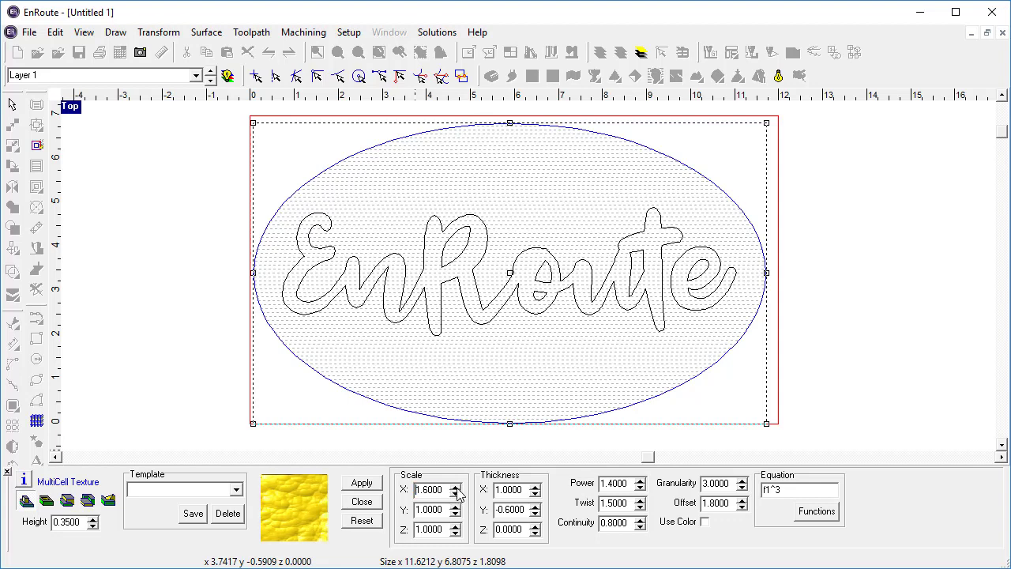
{"action": "left_click", "coordinate": [456, 487]}
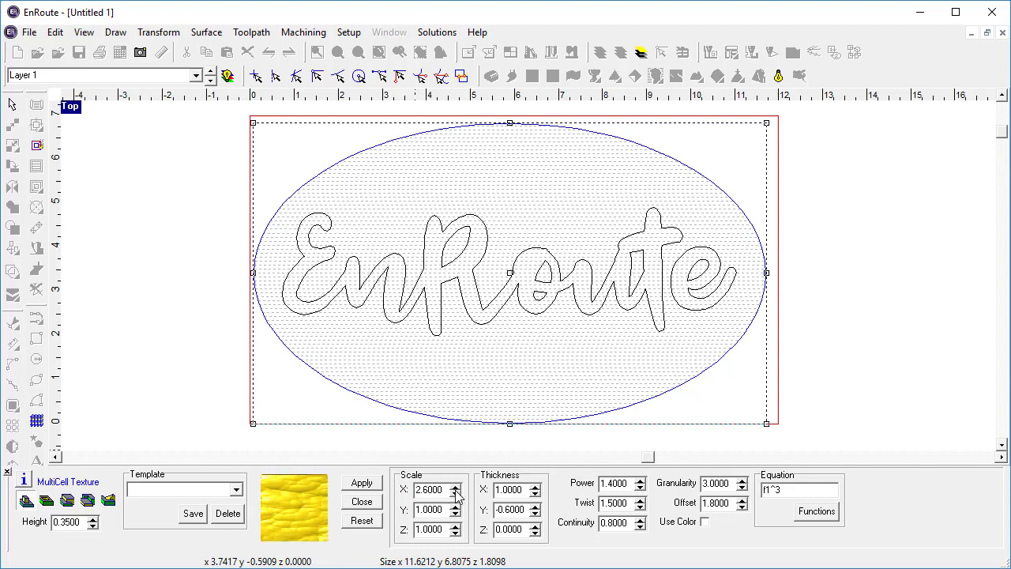
{"action": "left_click", "coordinate": [455, 495]}
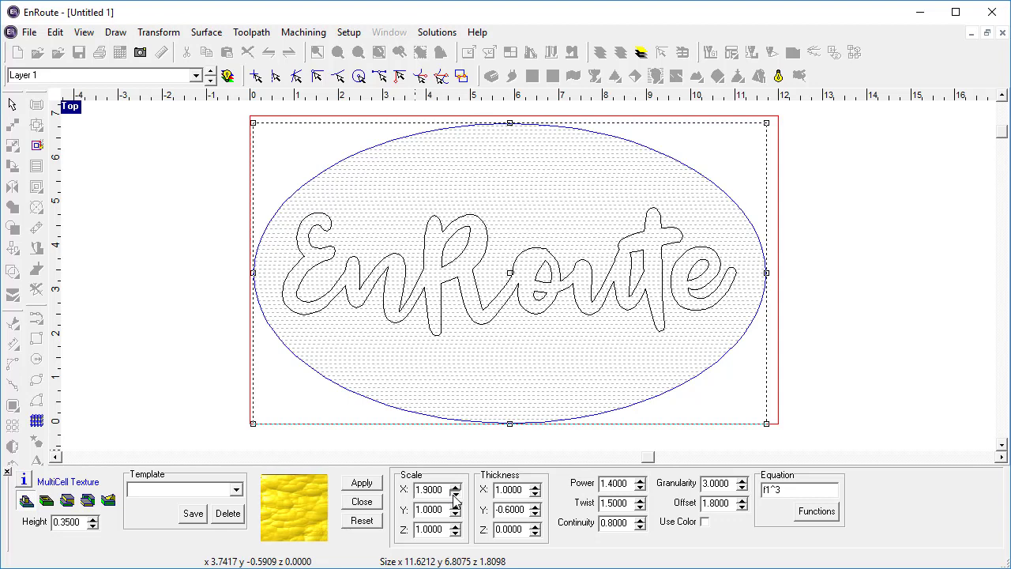
{"action": "left_click", "coordinate": [455, 495]}
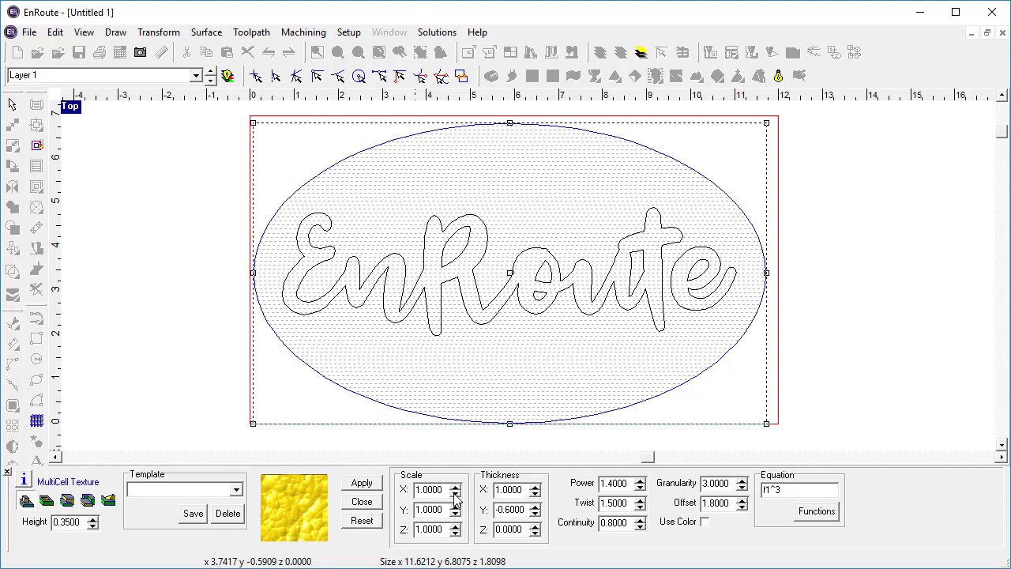
Set the X scale to 2.3 and apply the MultiCell texture to the oval relief, checking it in rendered display
{"action": "left_click", "coordinate": [456, 487]}
{"action": "left_click", "coordinate": [455, 486]}
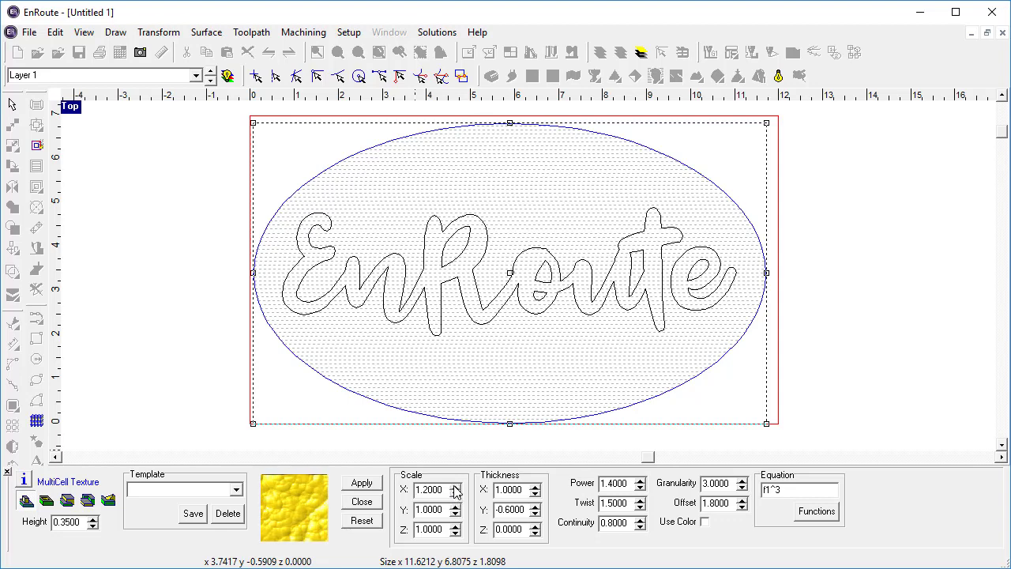
{"action": "left_click", "coordinate": [455, 487]}
{"action": "left_click", "coordinate": [456, 487]}
{"action": "left_click", "coordinate": [456, 486]}
{"action": "left_click", "coordinate": [455, 487]}
{"action": "left_click", "coordinate": [455, 487]}
{"action": "left_click", "coordinate": [456, 487]}
{"action": "left_click", "coordinate": [455, 487]}
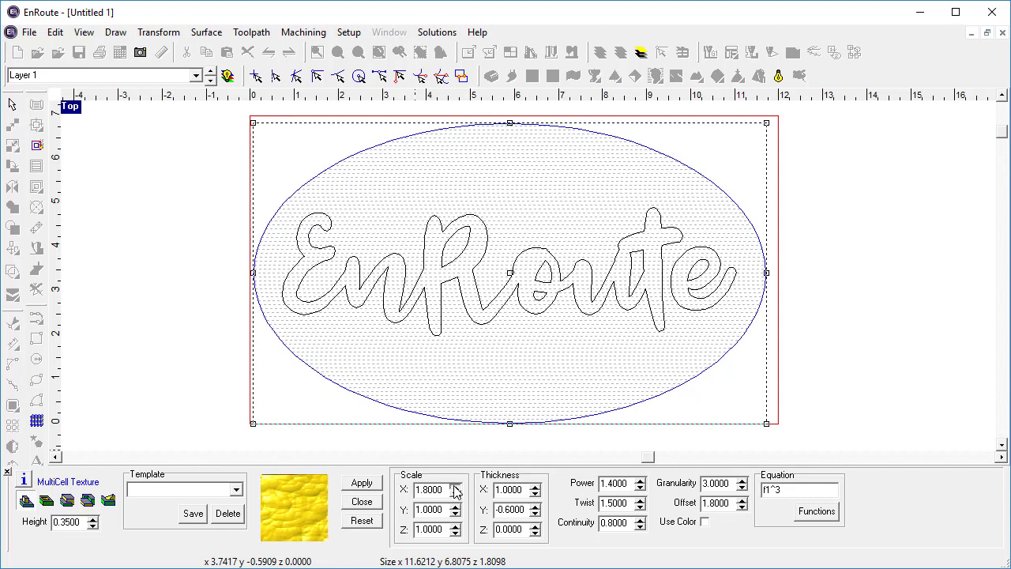
{"action": "left_click", "coordinate": [455, 487]}
{"action": "left_click", "coordinate": [455, 487]}
{"action": "left_click", "coordinate": [455, 487]}
{"action": "left_click", "coordinate": [455, 486]}
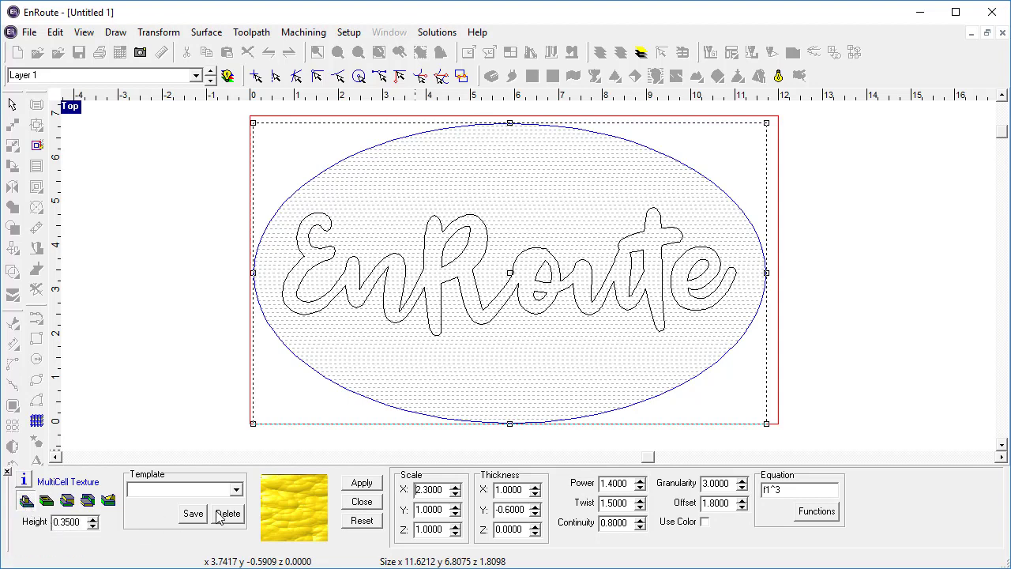
{"action": "left_click", "coordinate": [371, 483]}
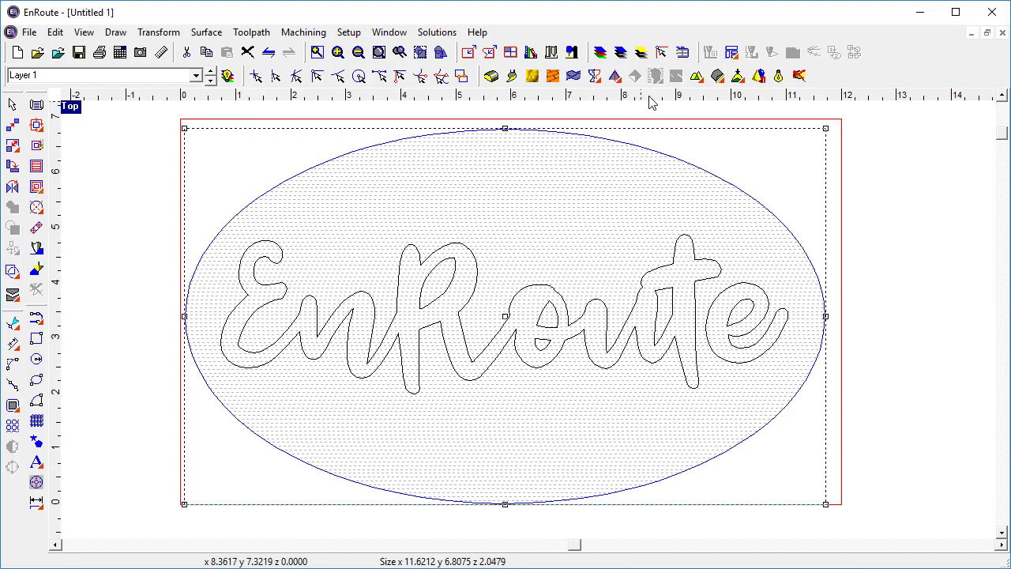
{"action": "left_click", "coordinate": [760, 75]}
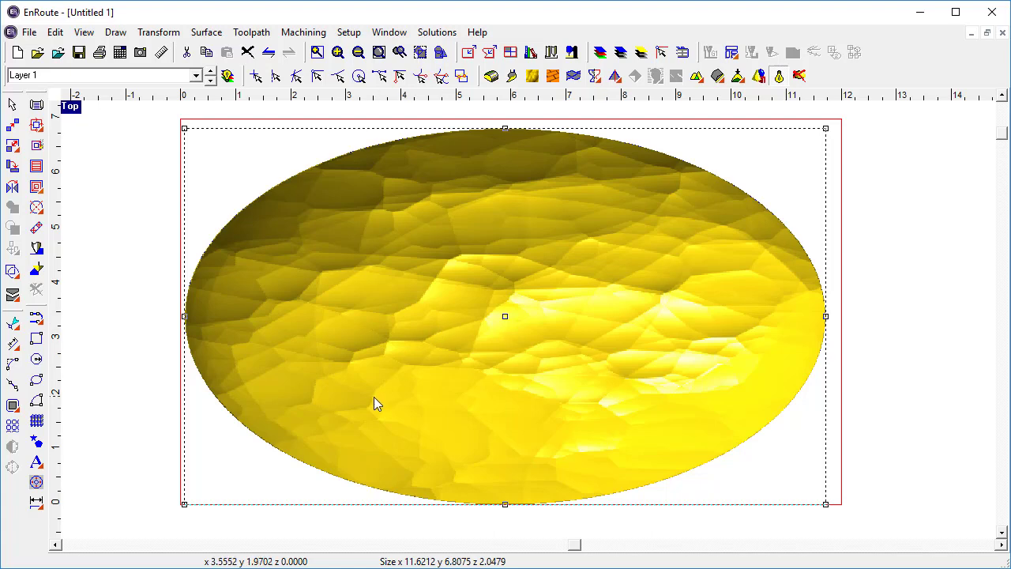
{"action": "left_click", "coordinate": [779, 76]}
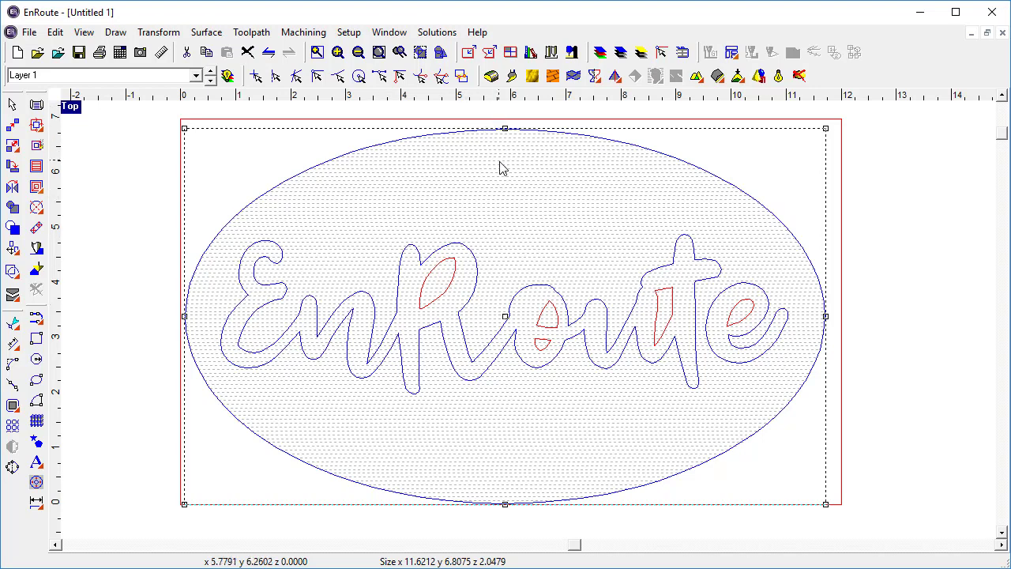
Add a bevelled relief of the EnRoute lettering to the oval relief in Normal mode with base 0.15 and angle 33
{"action": "left_click", "coordinate": [492, 76]}
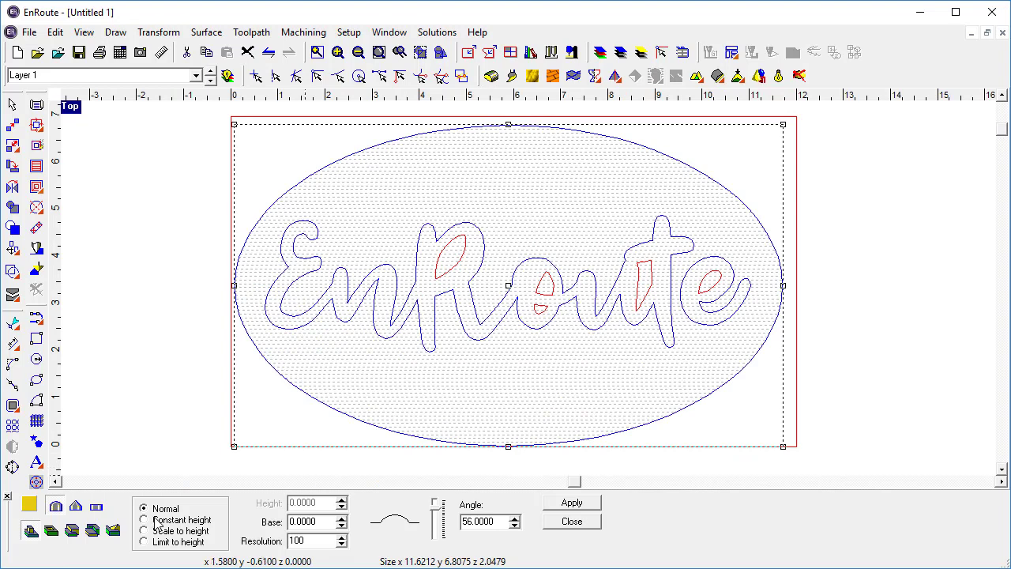
{"action": "left_click", "coordinate": [75, 506]}
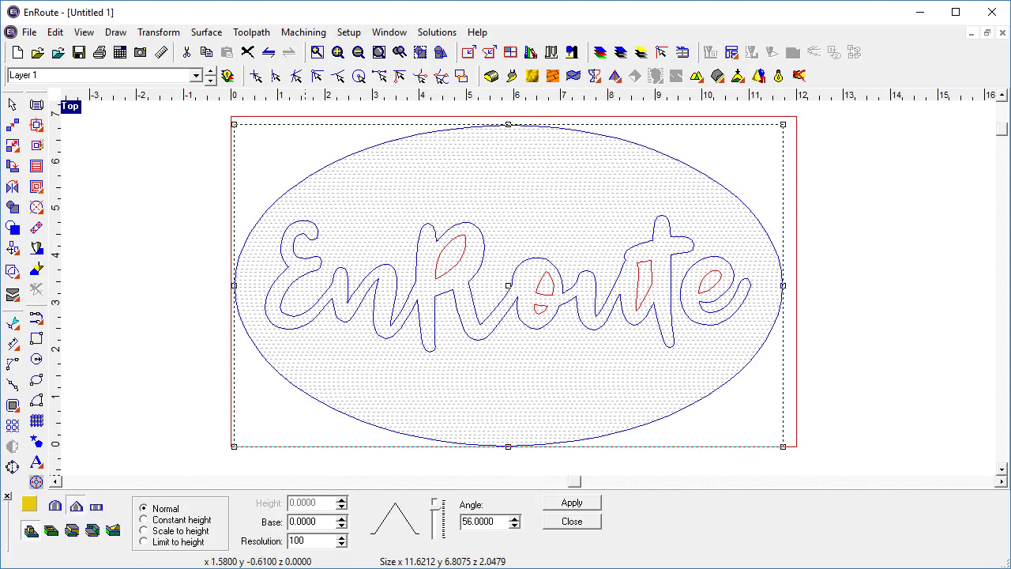
{"action": "left_click", "coordinate": [436, 512]}
{"action": "left_click", "coordinate": [436, 512]}
{"action": "double_click", "coordinate": [321, 521]}
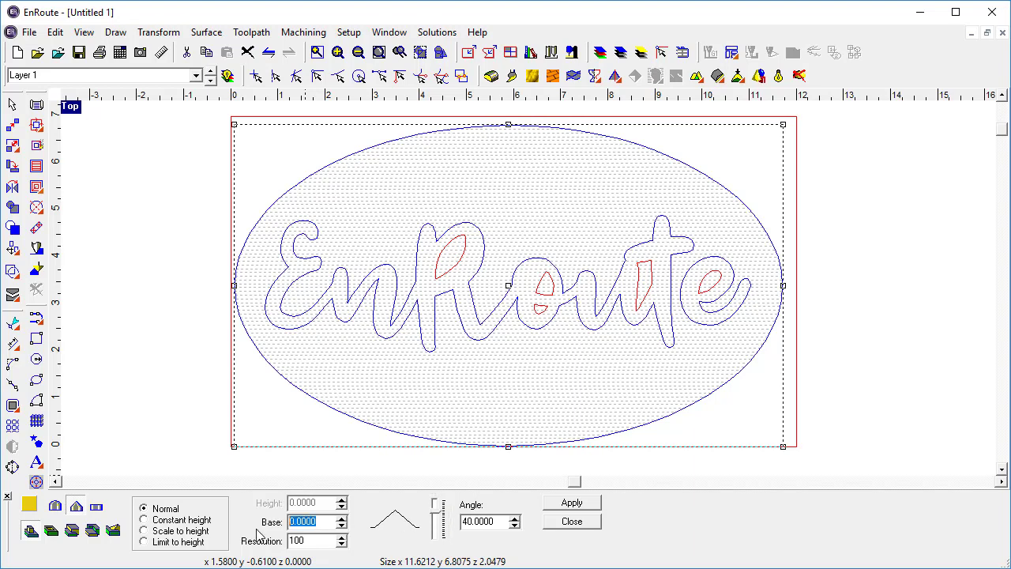
{"action": "type", "text": "0.15"}
{"action": "key", "text": "Tab"}
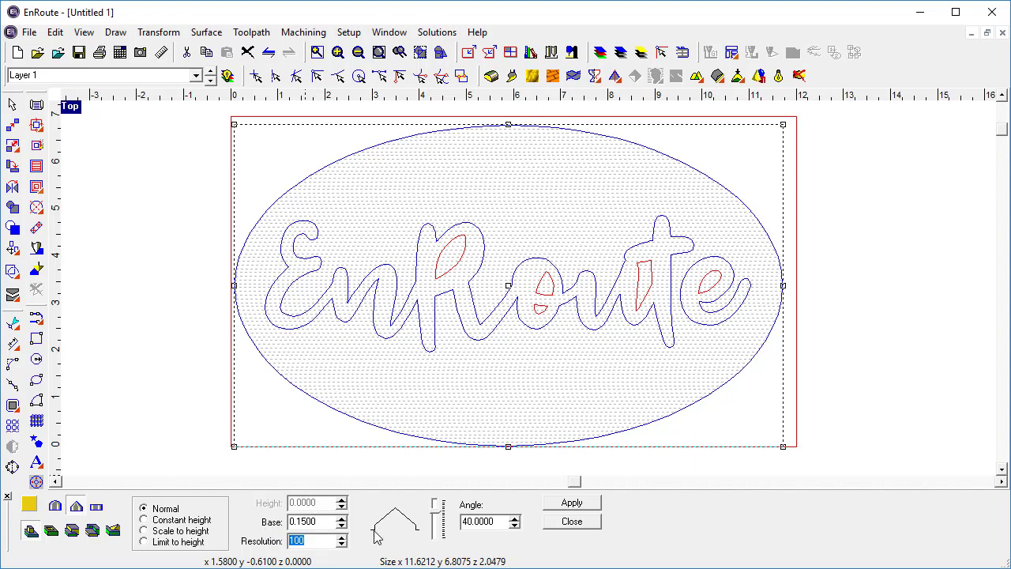
{"action": "left_click", "coordinate": [438, 515]}
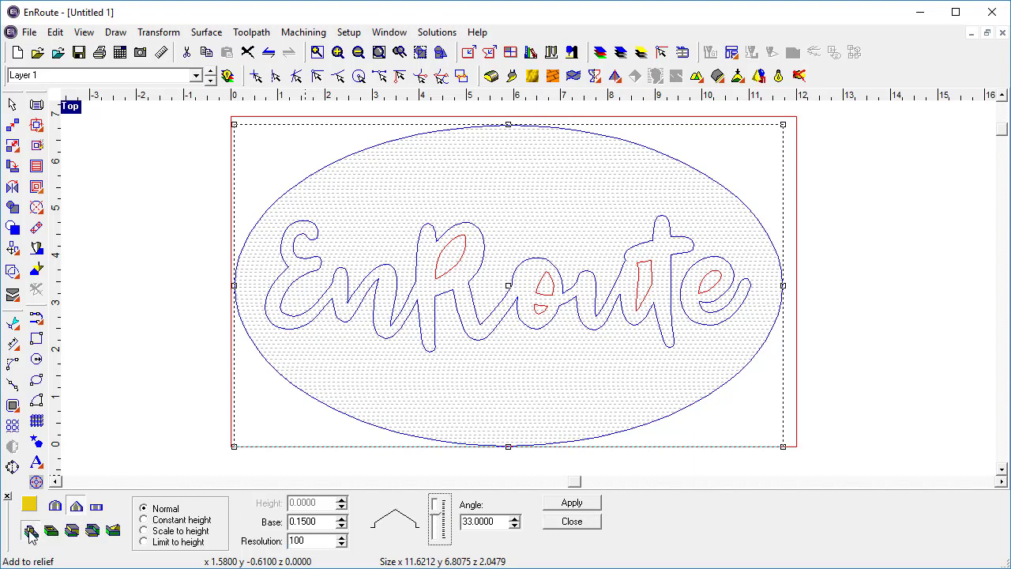
{"action": "left_click", "coordinate": [572, 502]}
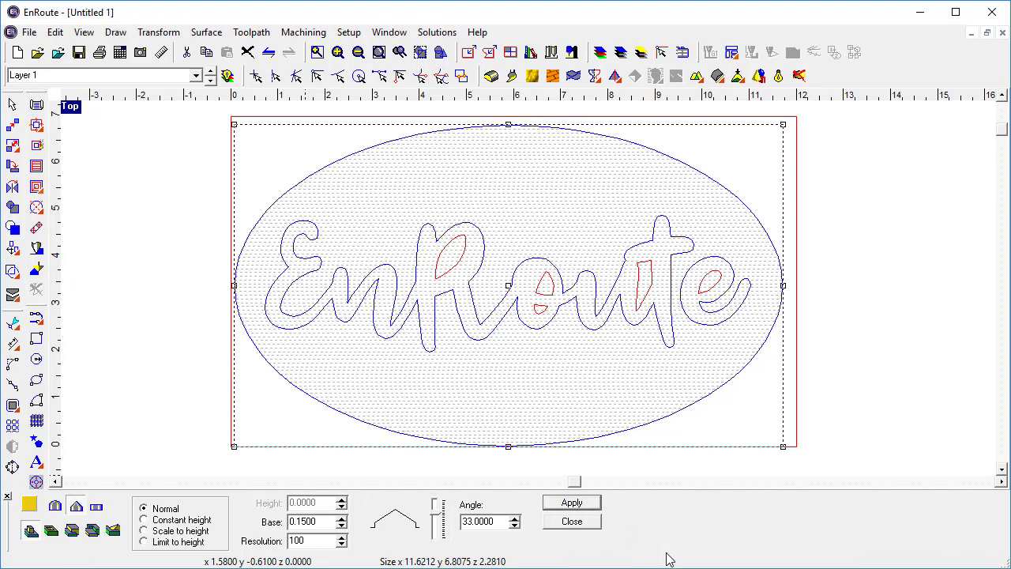
{"action": "left_click", "coordinate": [779, 77]}
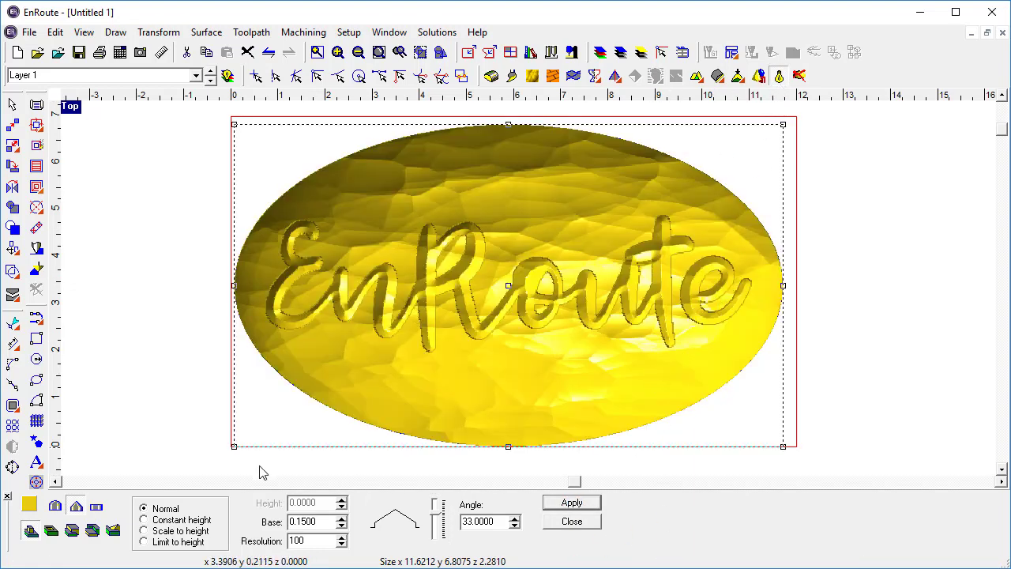
Add a rounded relief from the same lettering on top of the bevel with base 0 and angle 40
{"action": "left_click", "coordinate": [56, 507]}
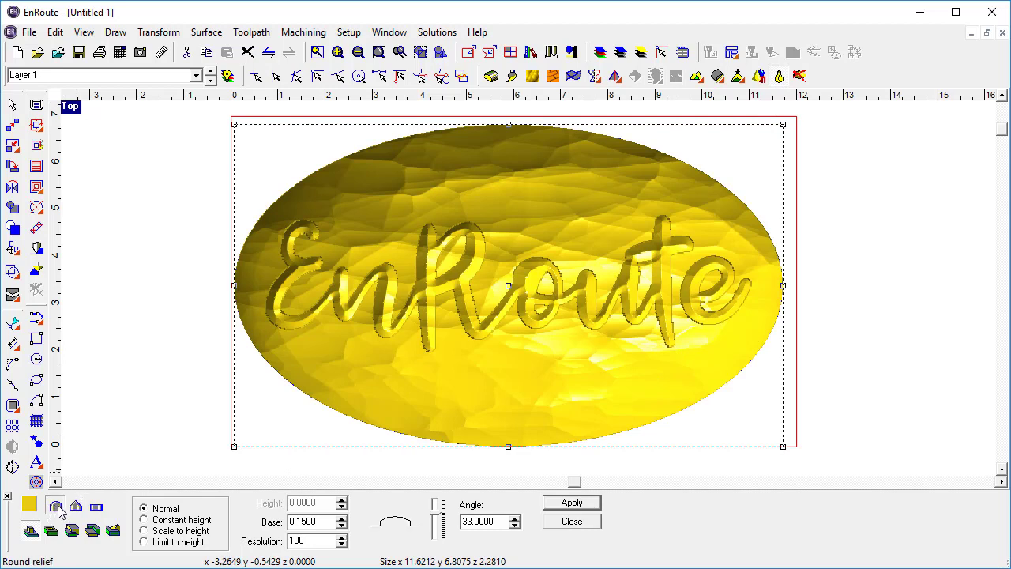
{"action": "double_click", "coordinate": [321, 520]}
{"action": "type", "text": "0"}
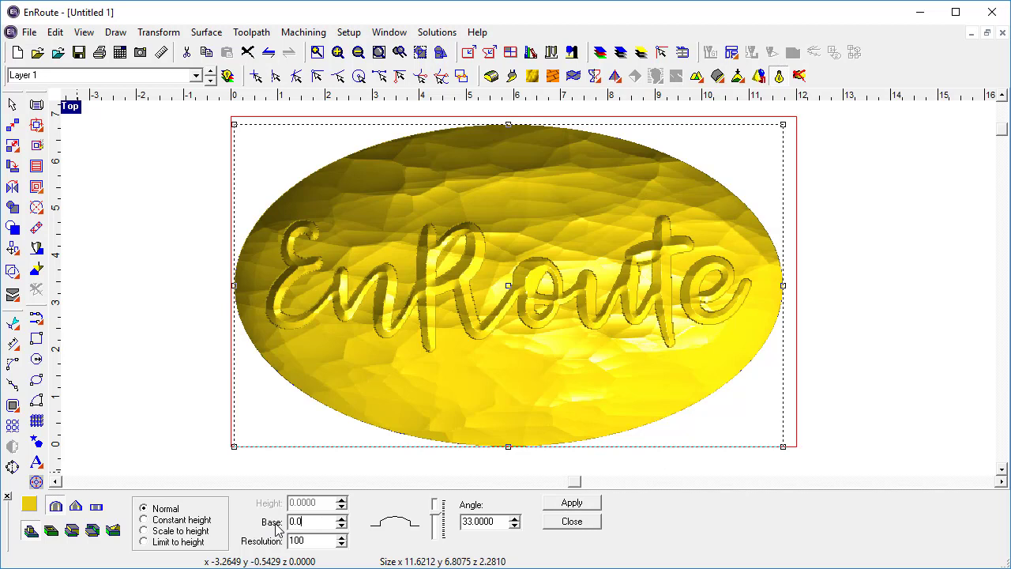
{"action": "key", "text": "Tab"}
{"action": "left_click_drag", "start_coordinate": [437, 515], "coordinate": [434, 513]}
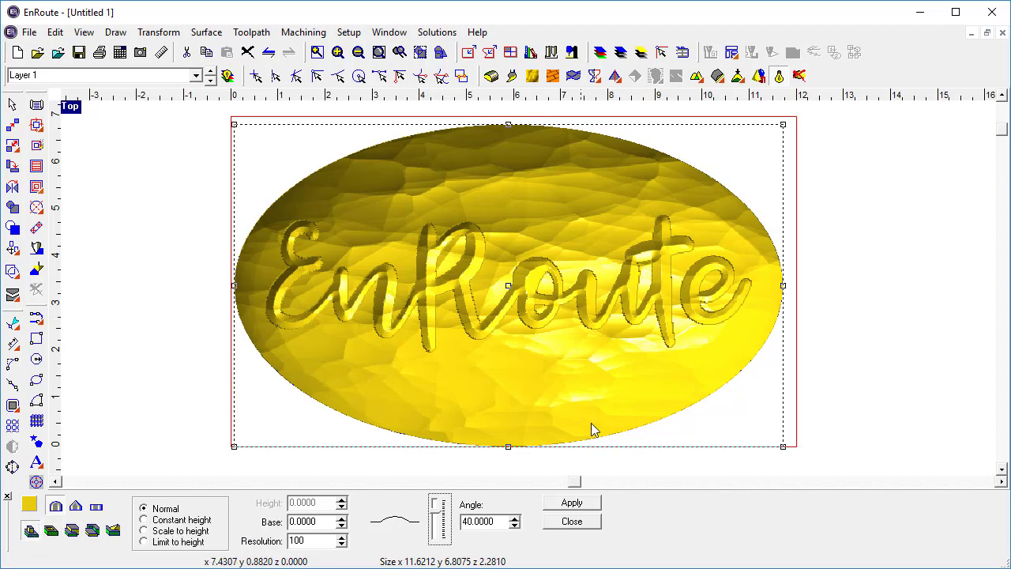
{"action": "left_click", "coordinate": [574, 504]}
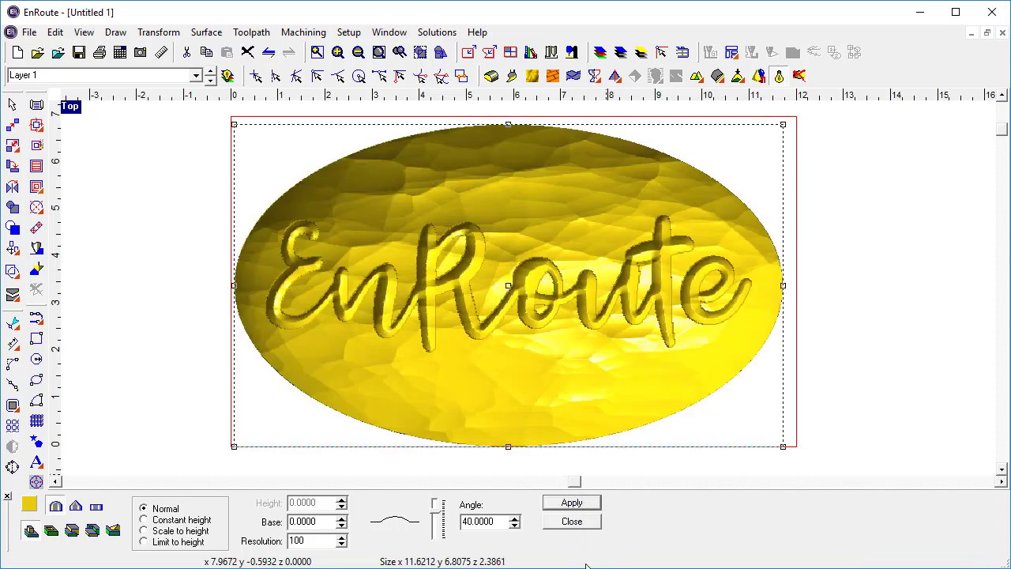
{"action": "left_click", "coordinate": [591, 525]}
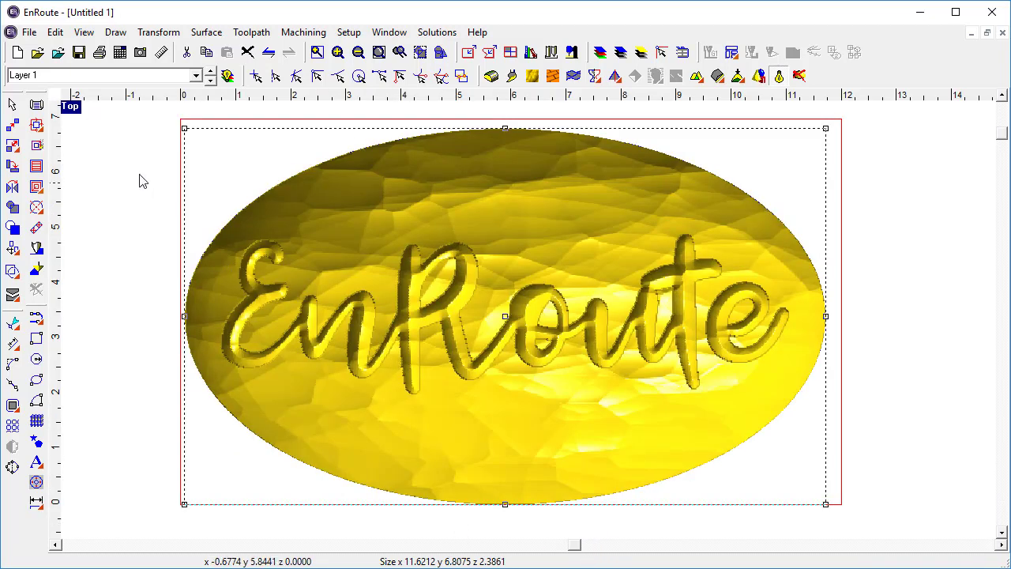
Fit the finished sign relief into the plate's thickness at a height of 1.5
{"action": "double_click", "coordinate": [69, 109]}
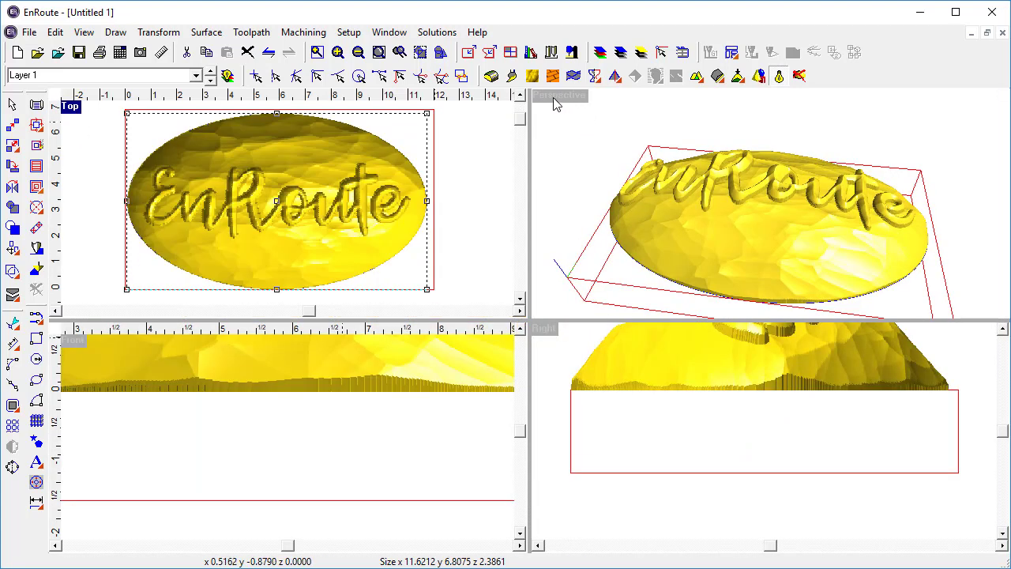
{"action": "double_click", "coordinate": [551, 96]}
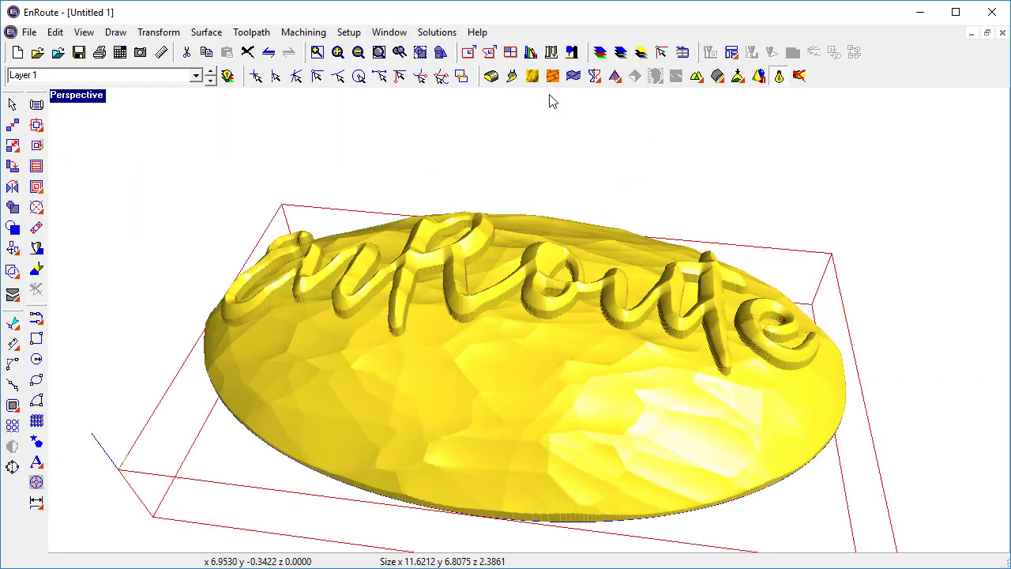
{"action": "middle_click_drag", "start_coordinate": [256, 469], "coordinate": [499, 448]}
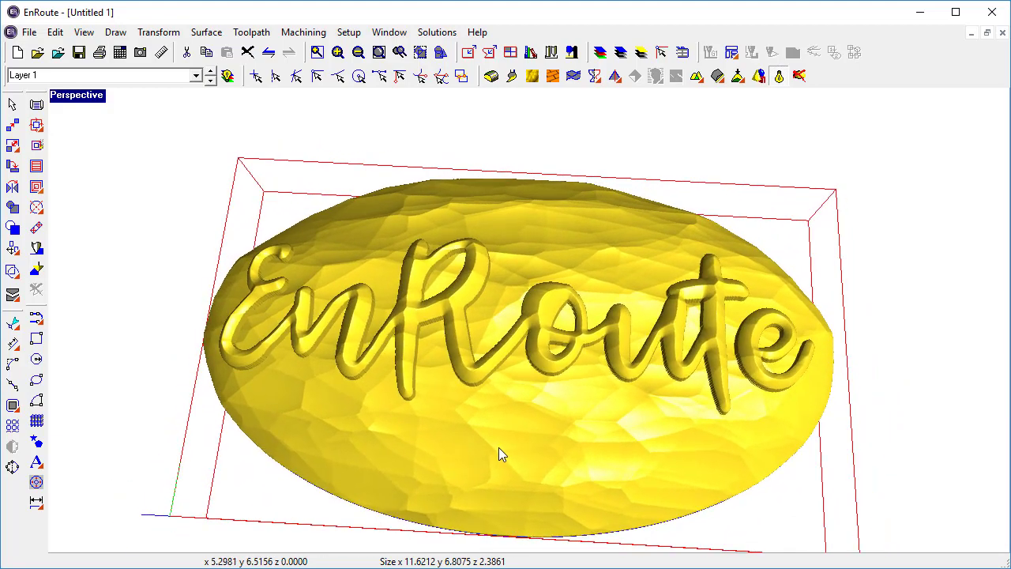
{"action": "double_click", "coordinate": [76, 96]}
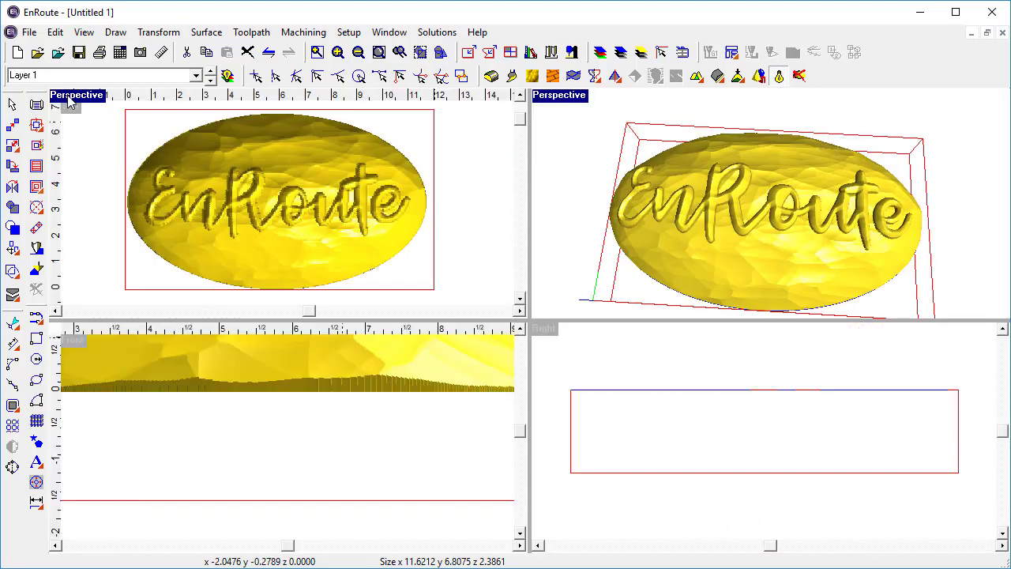
{"action": "double_click", "coordinate": [71, 108]}
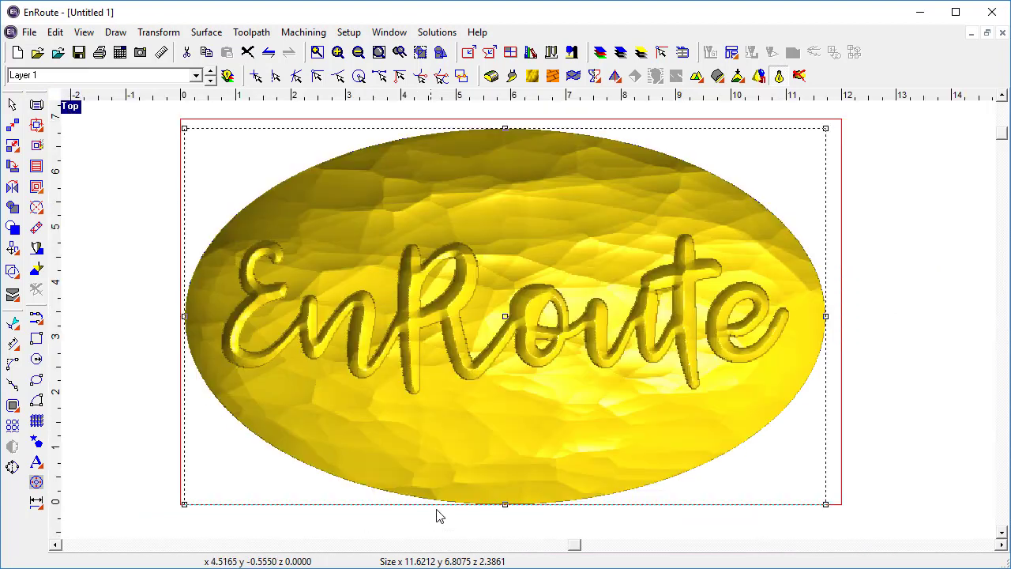
{"action": "double_click", "coordinate": [73, 109]}
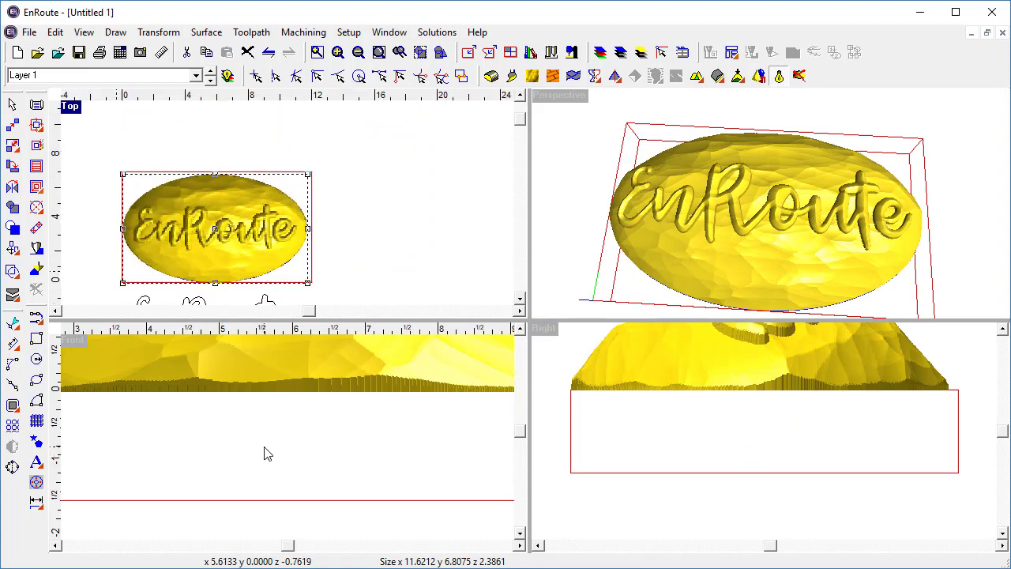
{"action": "scroll", "coordinate": [361, 426], "scroll_direction": "down", "scroll_amount": 7}
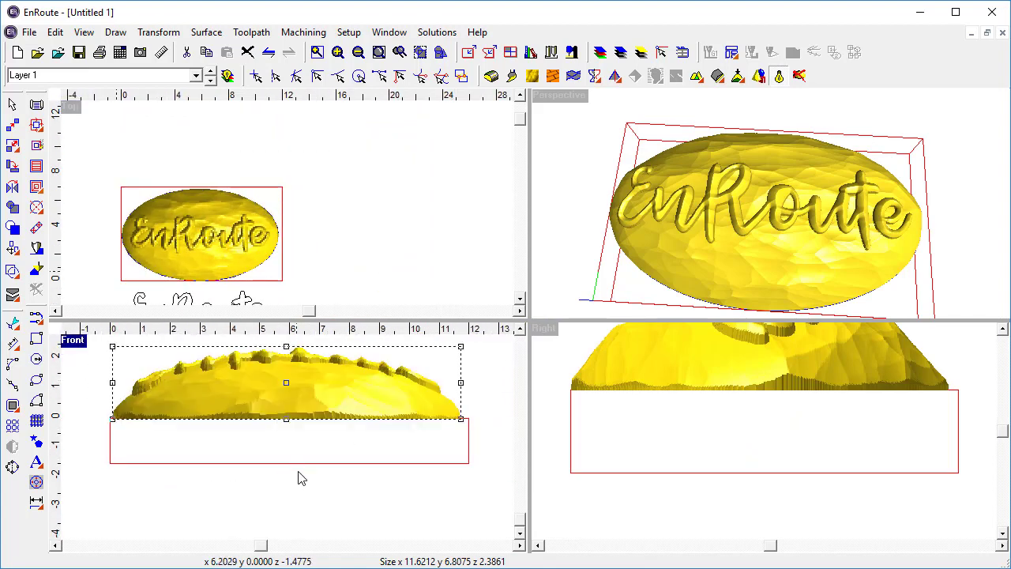
{"action": "middle_click_drag", "start_coordinate": [298, 468], "coordinate": [307, 514]}
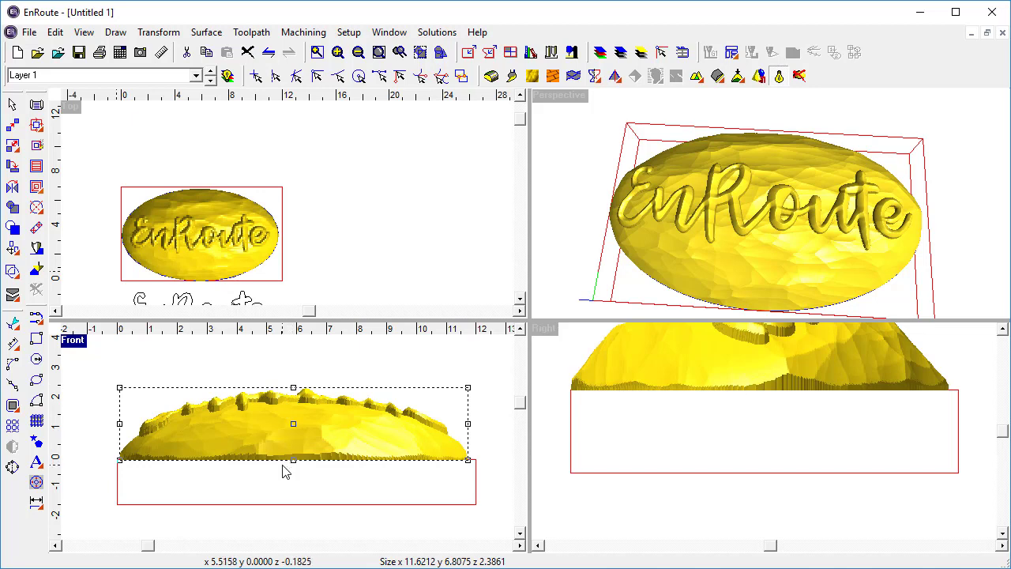
{"action": "left_click", "coordinate": [719, 78]}
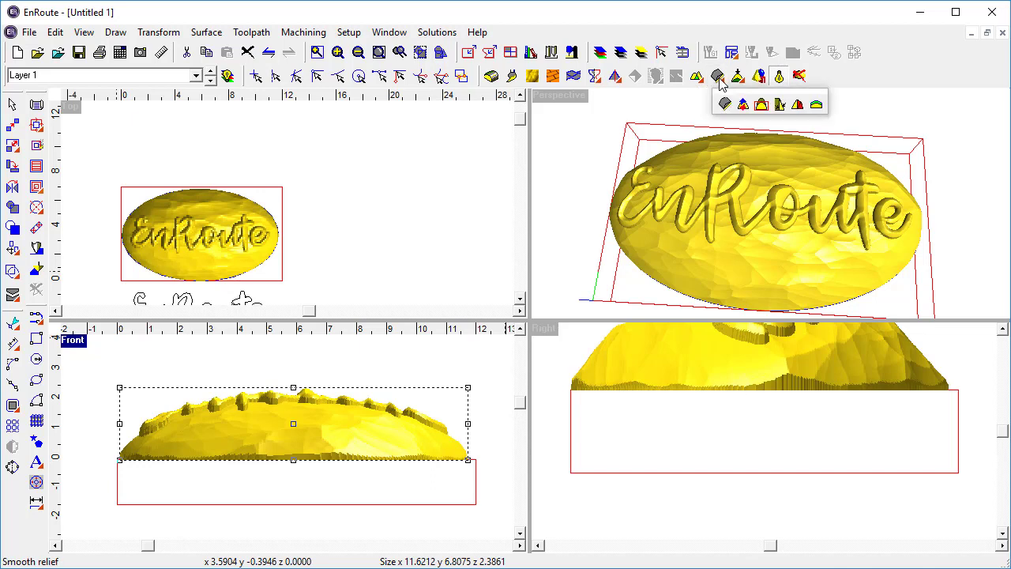
{"action": "left_click", "coordinate": [763, 106]}
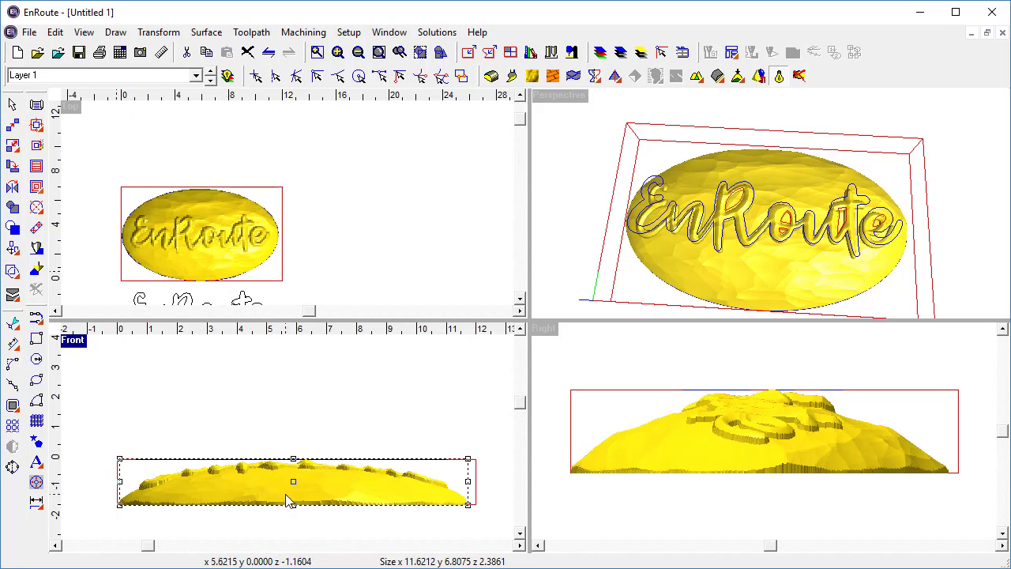
Reduce the relief's height to about 1.38 in the front view and align it with the top of the plate
{"action": "middle_click_drag", "start_coordinate": [287, 506], "coordinate": [276, 469]}
{"action": "scroll", "coordinate": [268, 451], "scroll_direction": "up", "scroll_amount": 2}
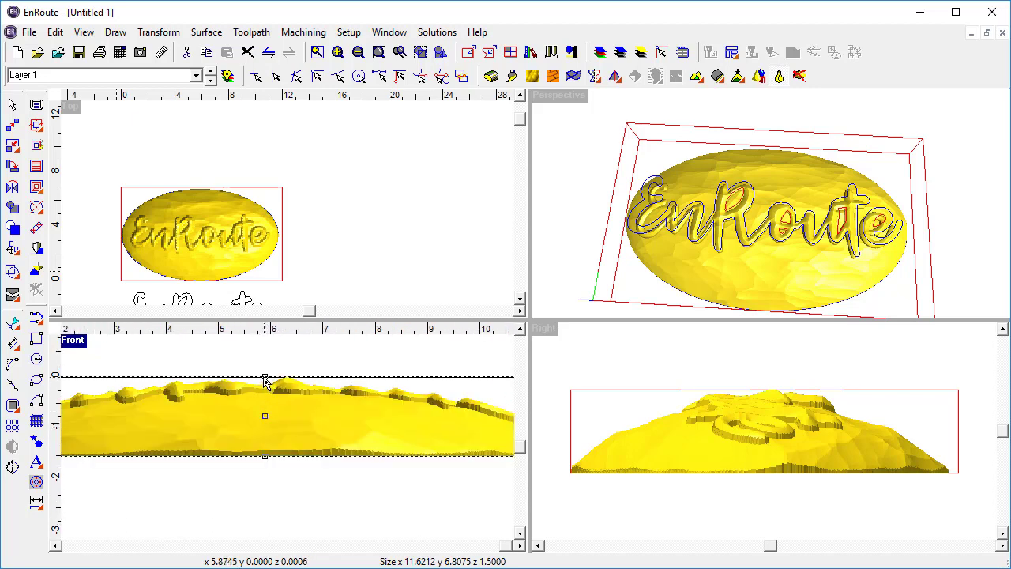
{"action": "left_click_drag", "start_coordinate": [265, 382], "coordinate": [265, 384]}
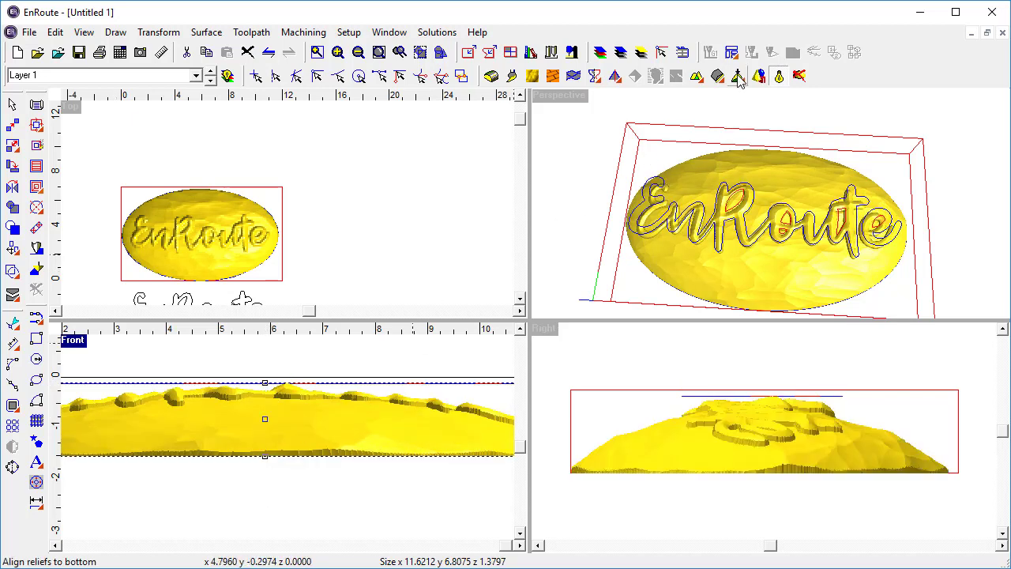
{"action": "left_click_drag", "start_coordinate": [739, 81], "coordinate": [781, 105]}
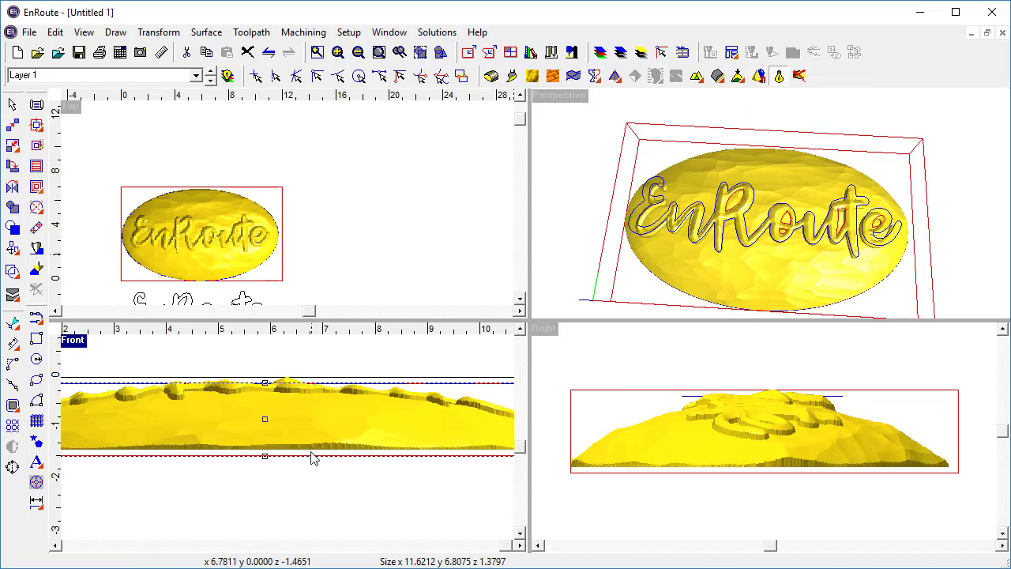
Start an island fill toolpath on the selected relief and lettering outlines in the top view, adding the .375 ball nose as its tool
{"action": "double_click", "coordinate": [75, 111]}
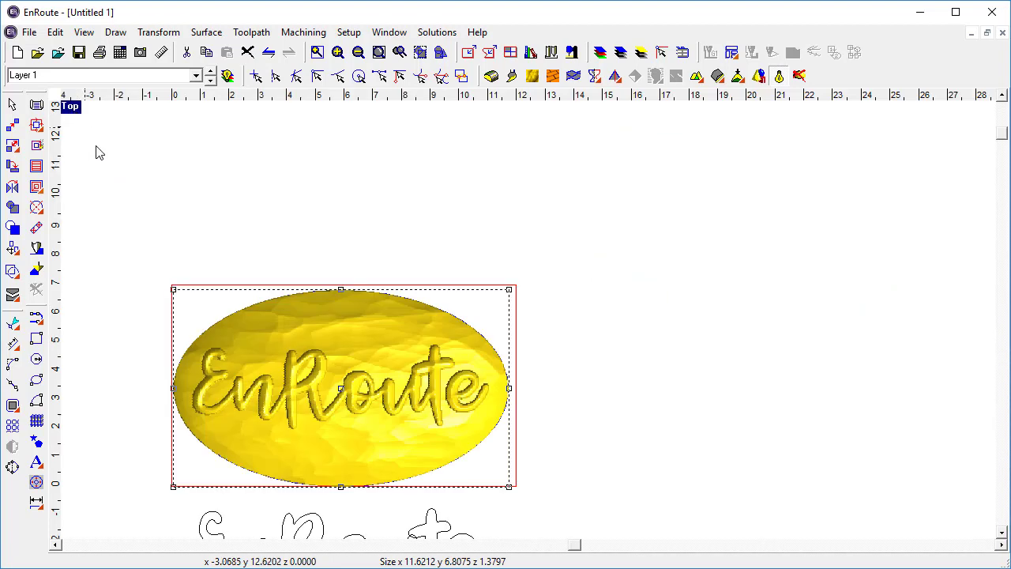
{"action": "middle_click_drag", "start_coordinate": [418, 449], "coordinate": [580, 349]}
{"action": "scroll", "coordinate": [362, 337], "scroll_direction": "up", "scroll_amount": 3}
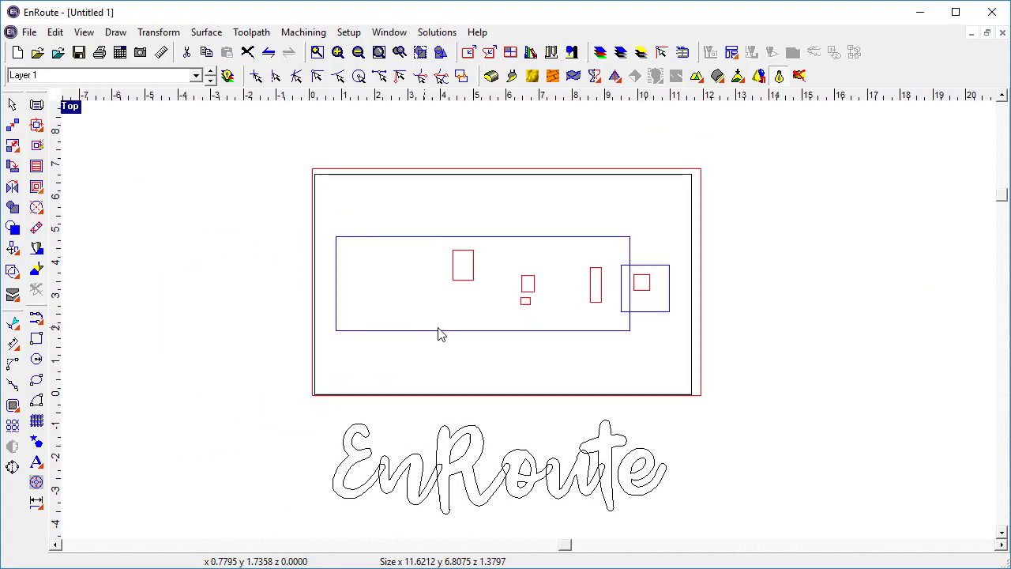
{"action": "middle_click_drag", "start_coordinate": [516, 324], "coordinate": [528, 367]}
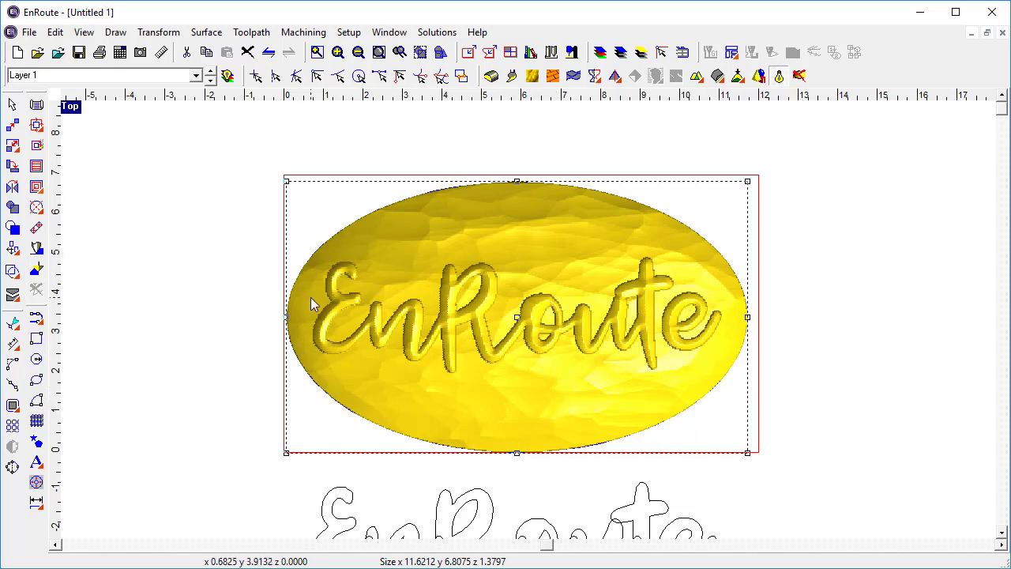
{"action": "left_click", "coordinate": [36, 186]}
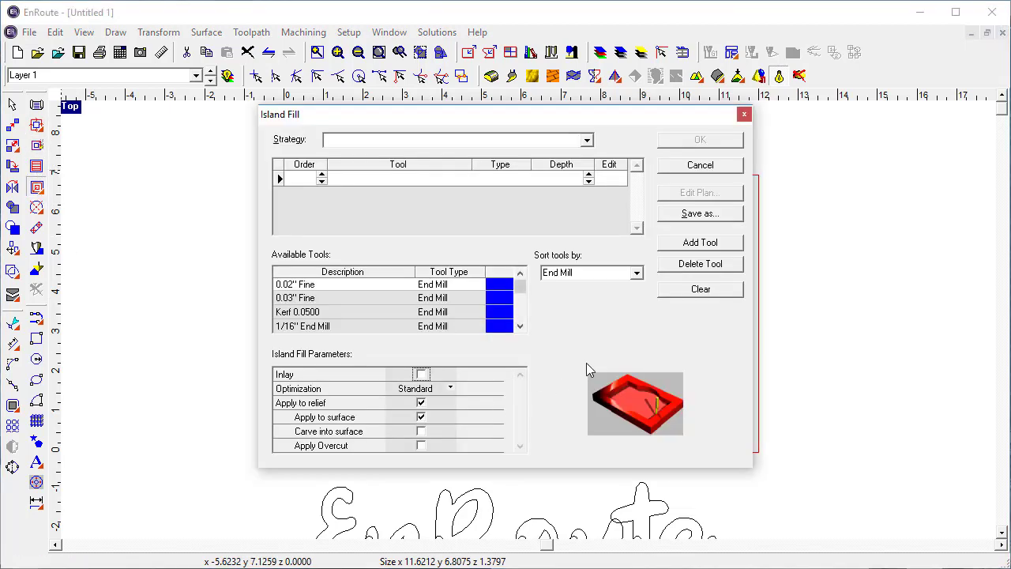
{"action": "left_click", "coordinate": [636, 273]}
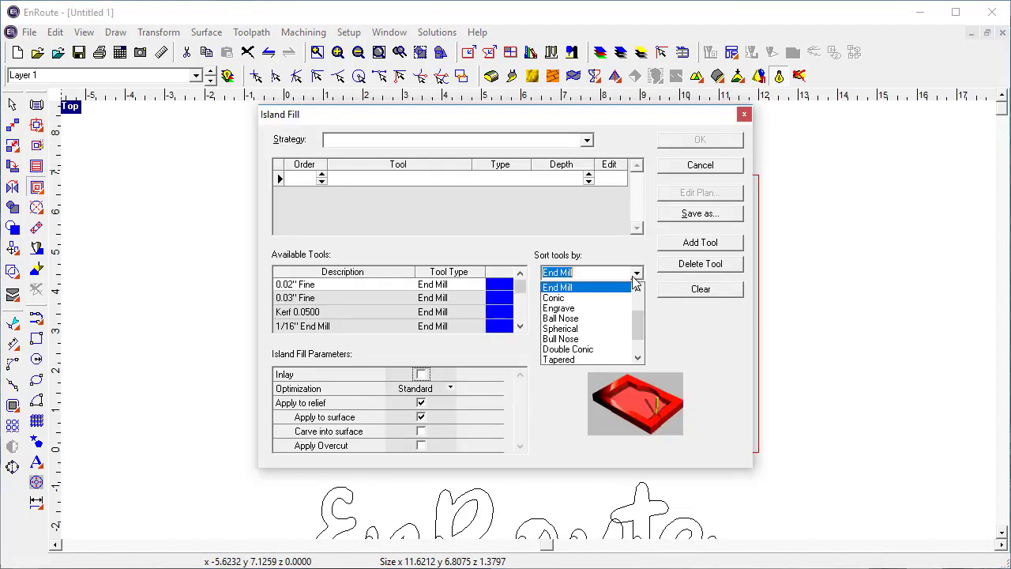
{"action": "left_click", "coordinate": [607, 318]}
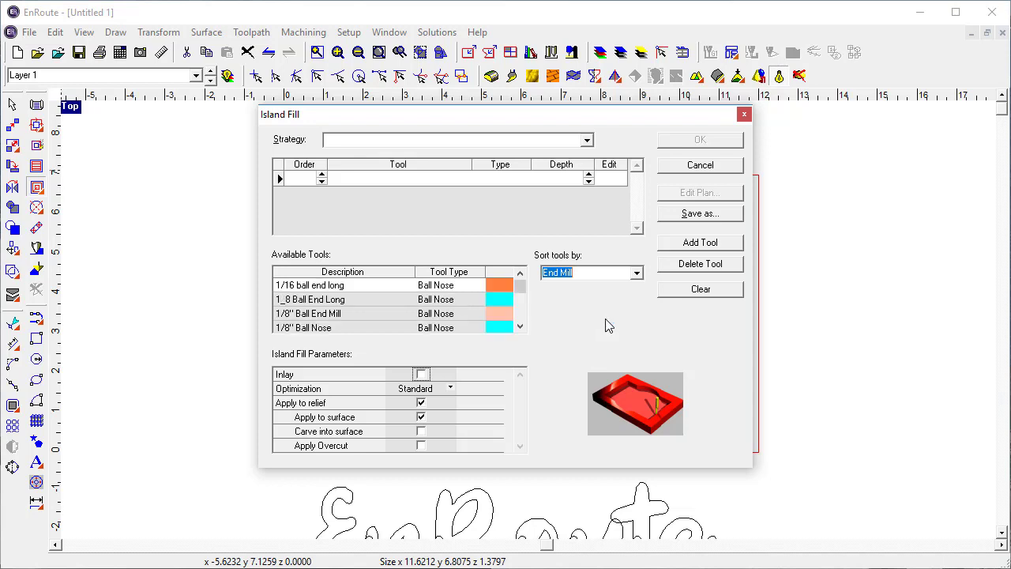
{"action": "left_click", "coordinate": [520, 326]}
{"action": "left_click", "coordinate": [521, 327]}
{"action": "left_click", "coordinate": [521, 326]}
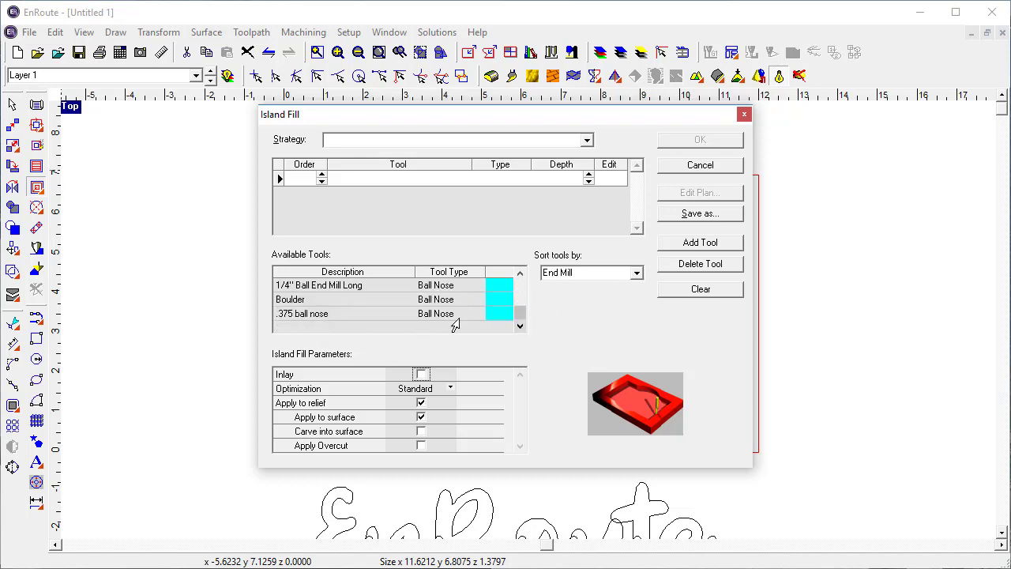
{"action": "double_click", "coordinate": [304, 314]}
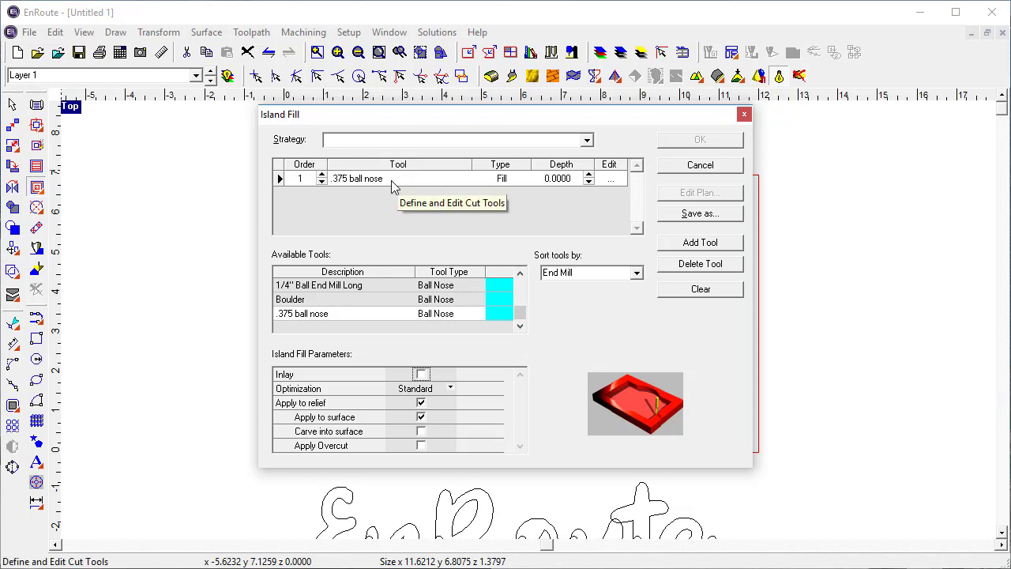
Set the island fill depth to 1.4 and apply an overcut of 0.08
{"action": "left_click", "coordinate": [575, 181]}
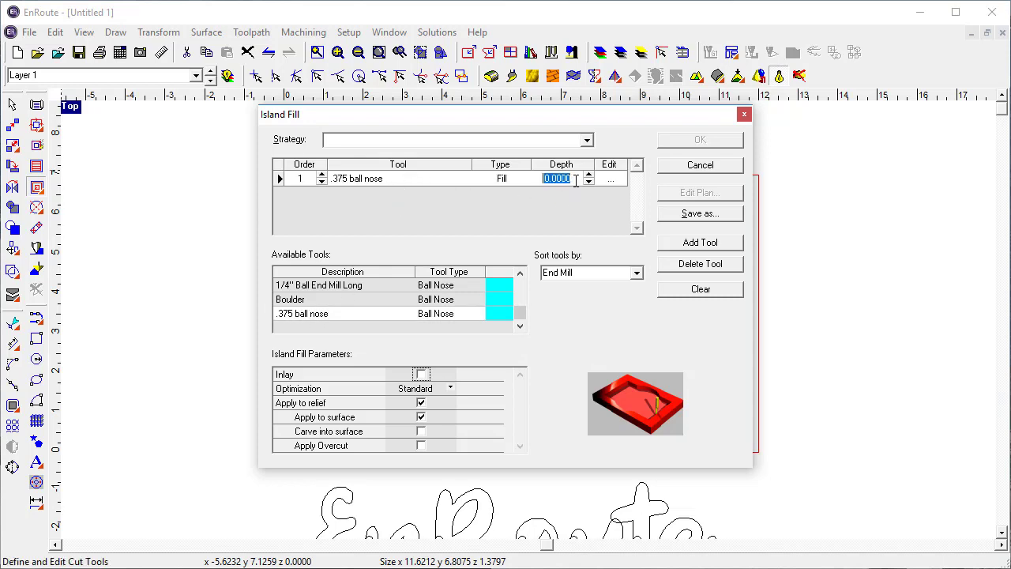
{"action": "type", "text": "1"}
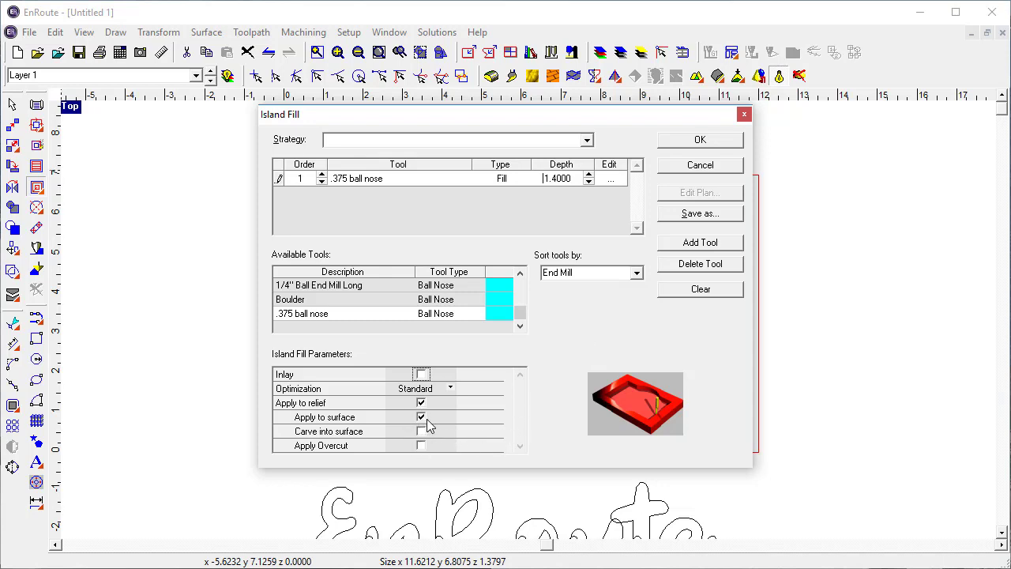
{"action": "left_click", "coordinate": [430, 448]}
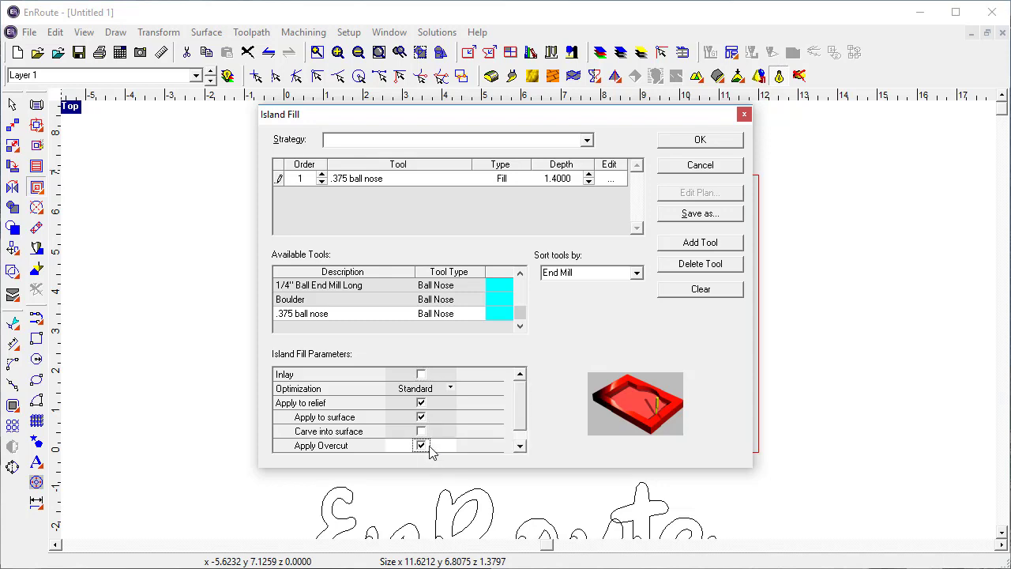
{"action": "left_click_drag", "start_coordinate": [522, 426], "coordinate": [521, 440]}
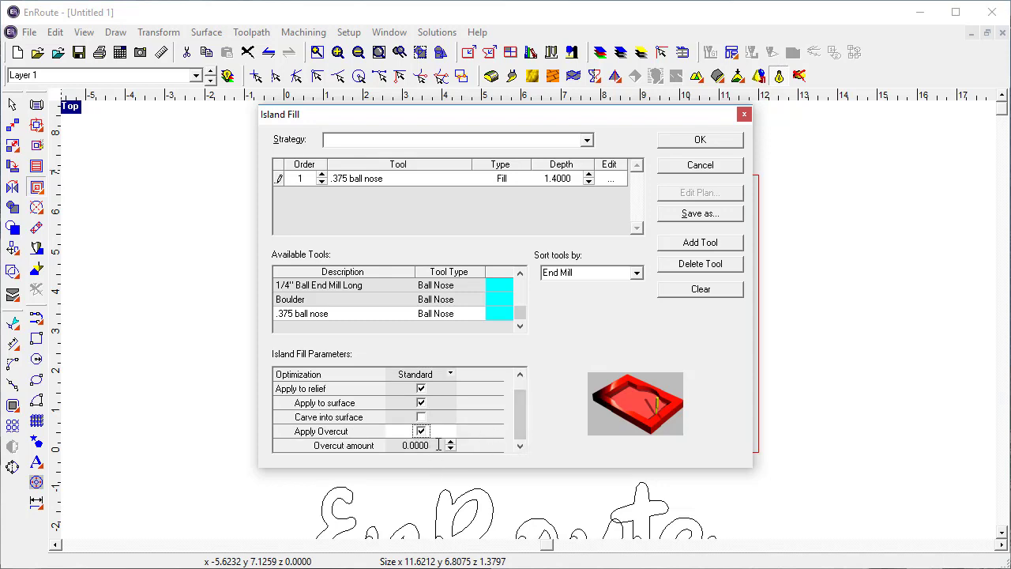
{"action": "left_click_drag", "start_coordinate": [439, 445], "coordinate": [366, 449]}
{"action": "type", "text": "0"}
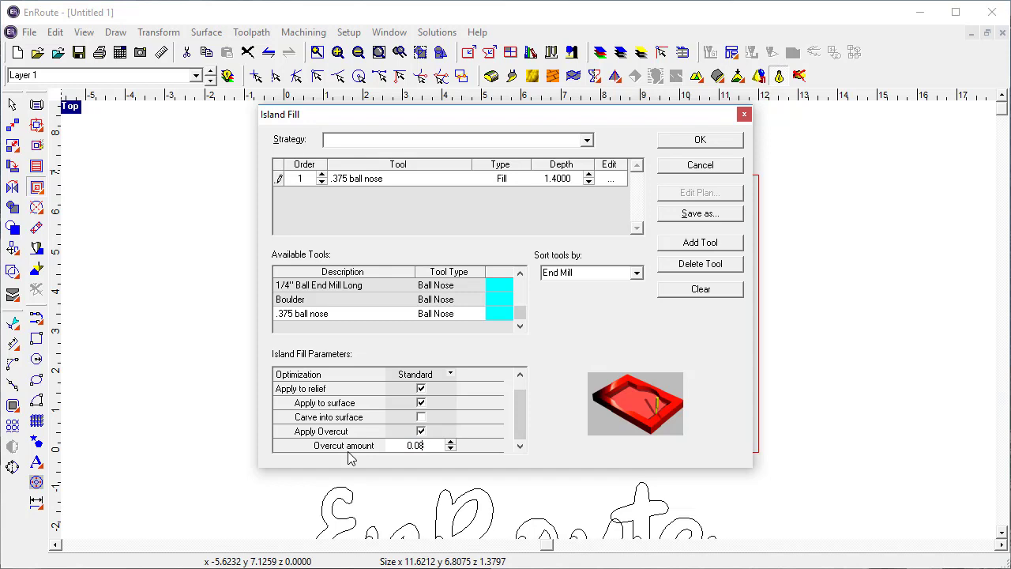
{"action": "key", "text": "Tab"}
{"action": "left_click_drag", "start_coordinate": [517, 396], "coordinate": [522, 437]}
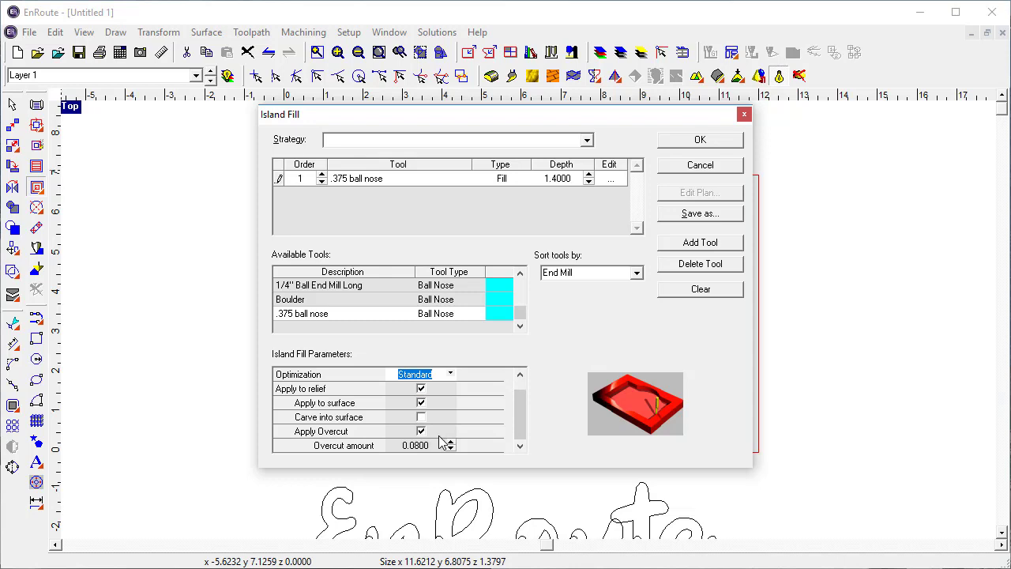
Define the .375 ball nose cut with a feed rate of 320 in/min, plunge rate of 50 in/min and spindle speed of 18000 rpm
{"action": "left_click", "coordinate": [616, 179]}
{"action": "left_click", "coordinate": [314, 298]}
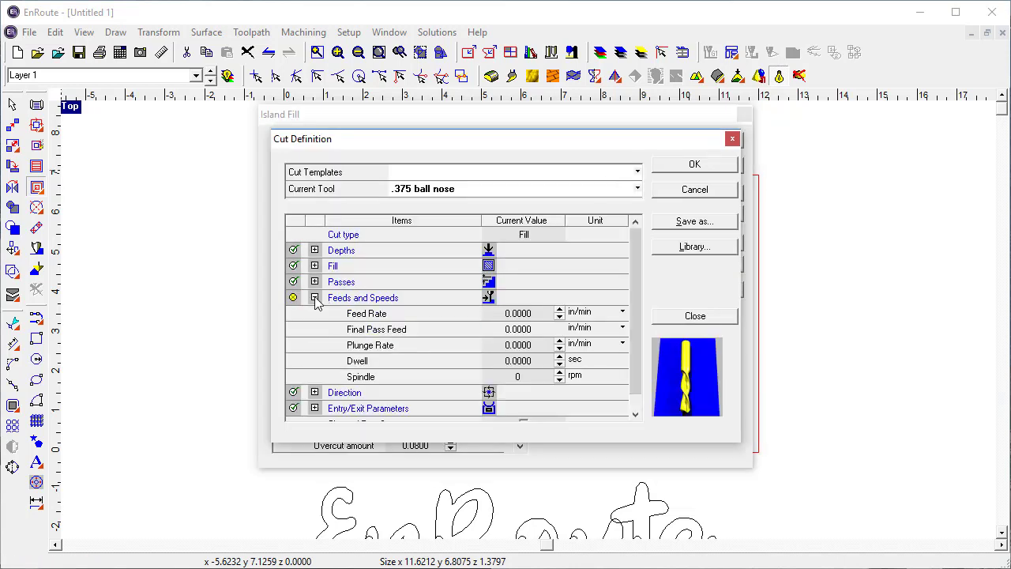
{"action": "left_click", "coordinate": [538, 314]}
{"action": "type", "text": "3"}
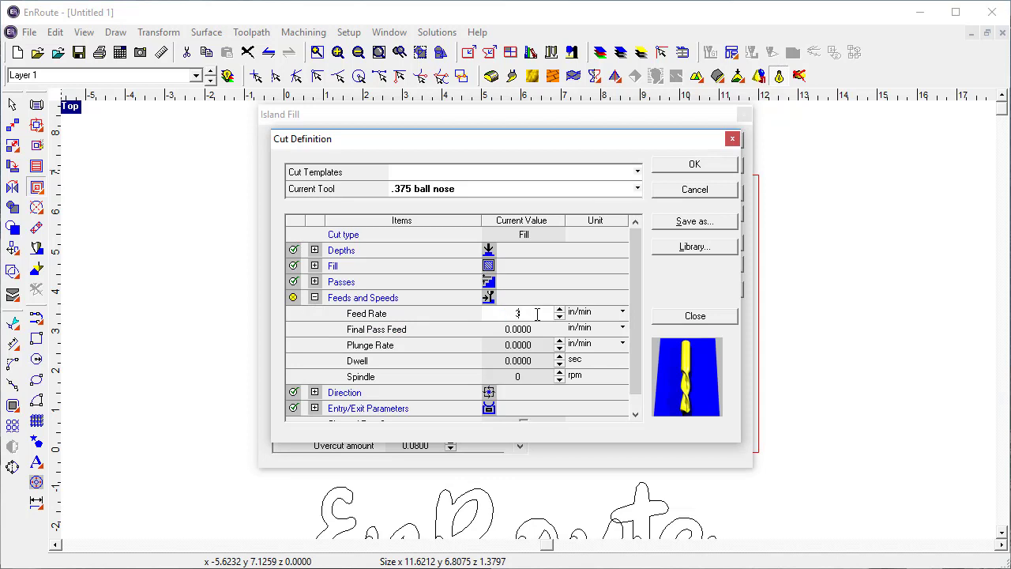
{"action": "type", "text": "20"}
{"action": "key", "text": "Tab"}
{"action": "key", "text": "Tab"}
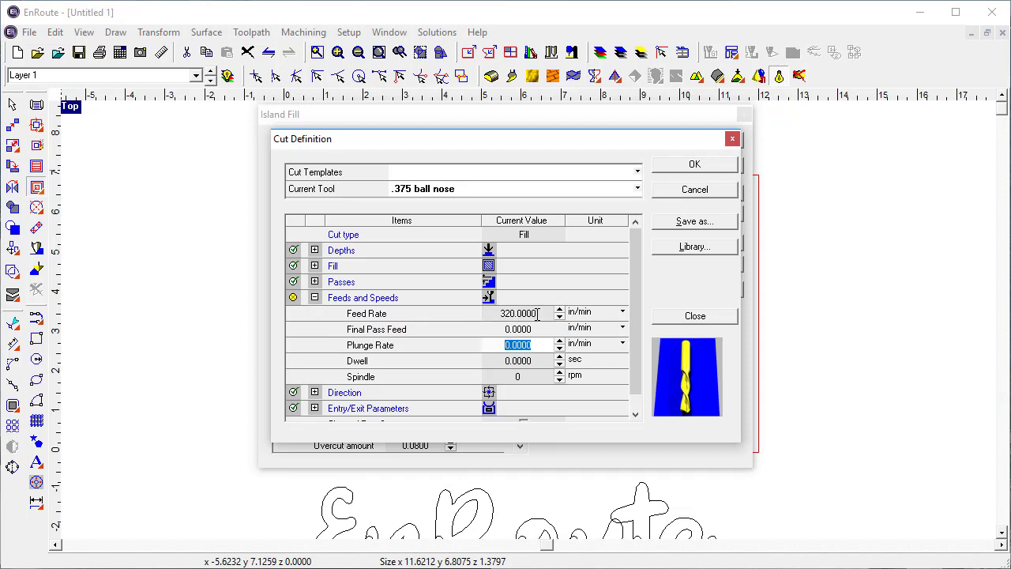
{"action": "type", "text": "50"}
{"action": "key", "text": "Tab"}
{"action": "key", "text": "Tab"}
{"action": "key", "text": "Tab"}
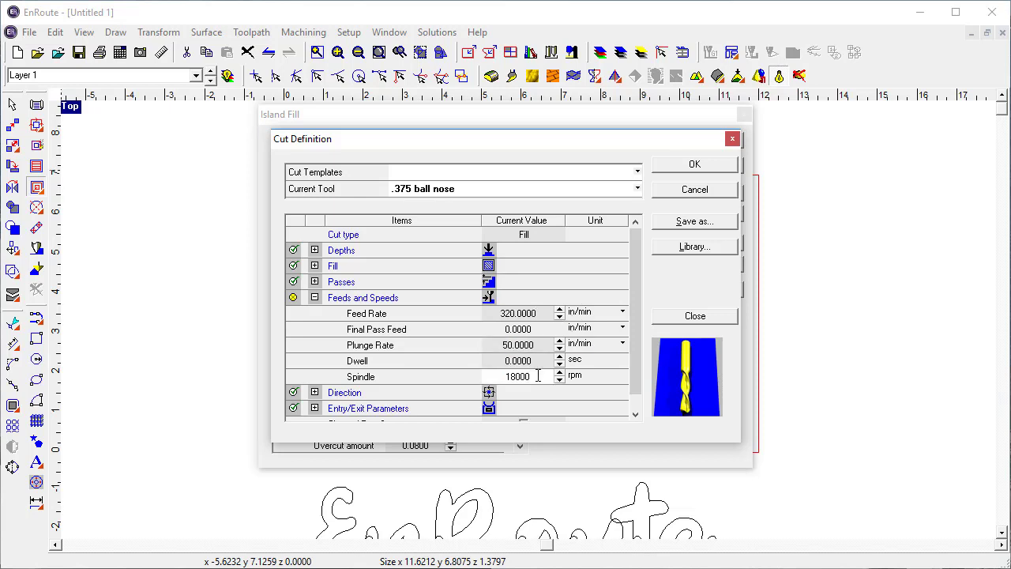
{"action": "left_click", "coordinate": [315, 298]}
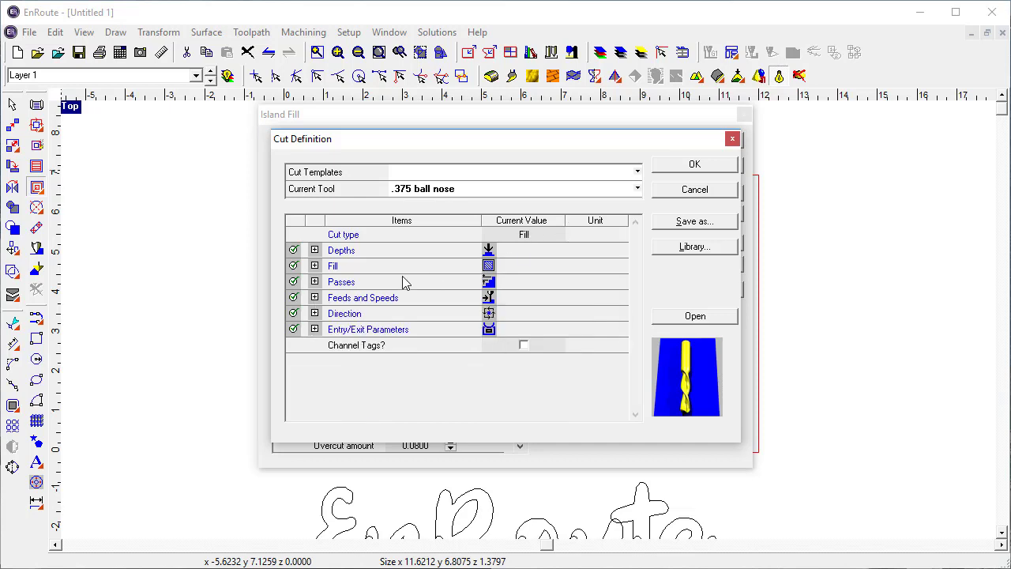
Set the fill overlap to 90%, disable corner tags and generate the island fill toolpath
{"action": "left_click", "coordinate": [315, 266]}
{"action": "left_click", "coordinate": [539, 281]}
{"action": "double_click", "coordinate": [540, 281]}
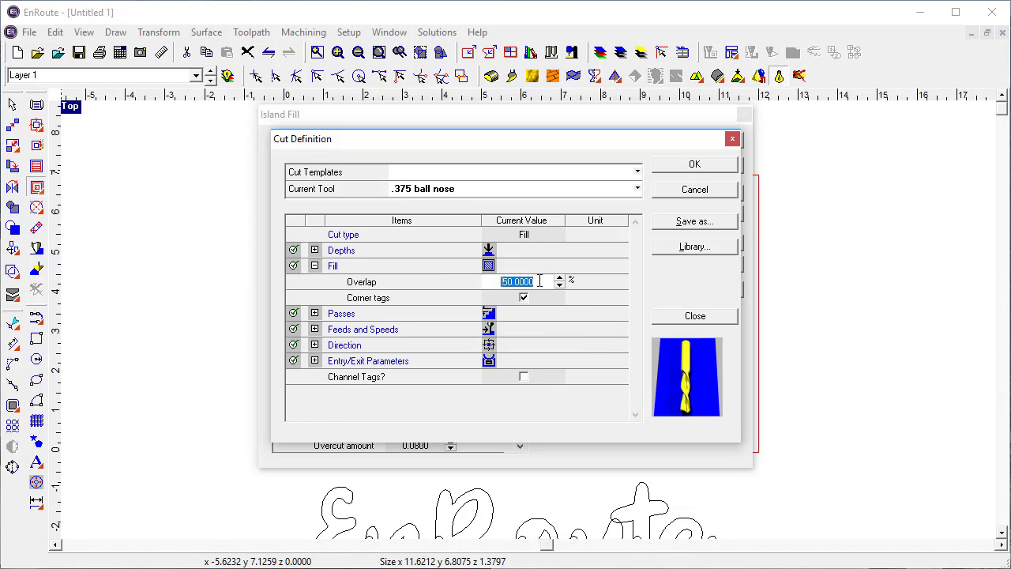
{"action": "type", "text": "90"}
{"action": "key", "text": "Tab"}
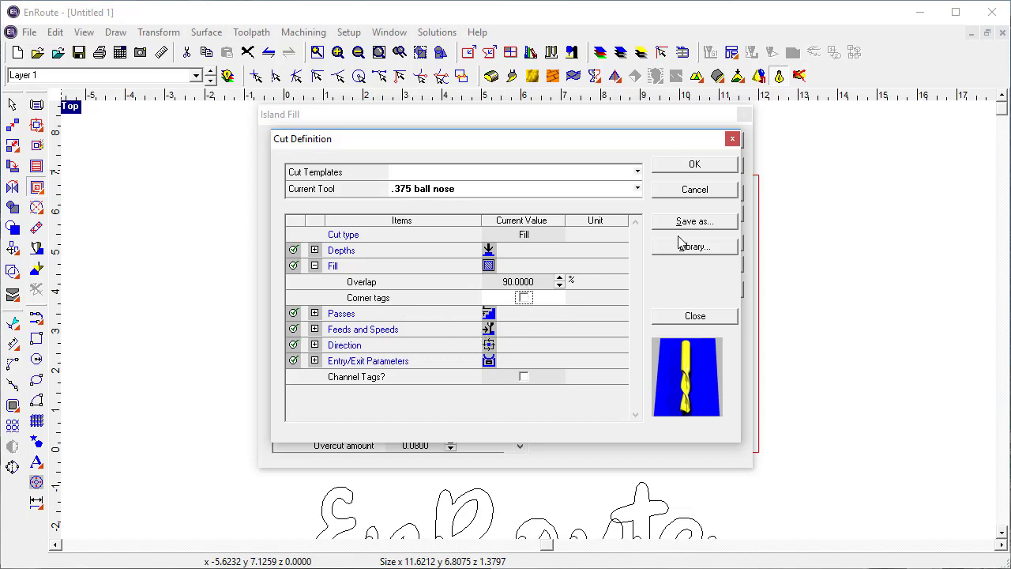
{"action": "left_click", "coordinate": [698, 166]}
{"action": "left_click", "coordinate": [701, 141]}
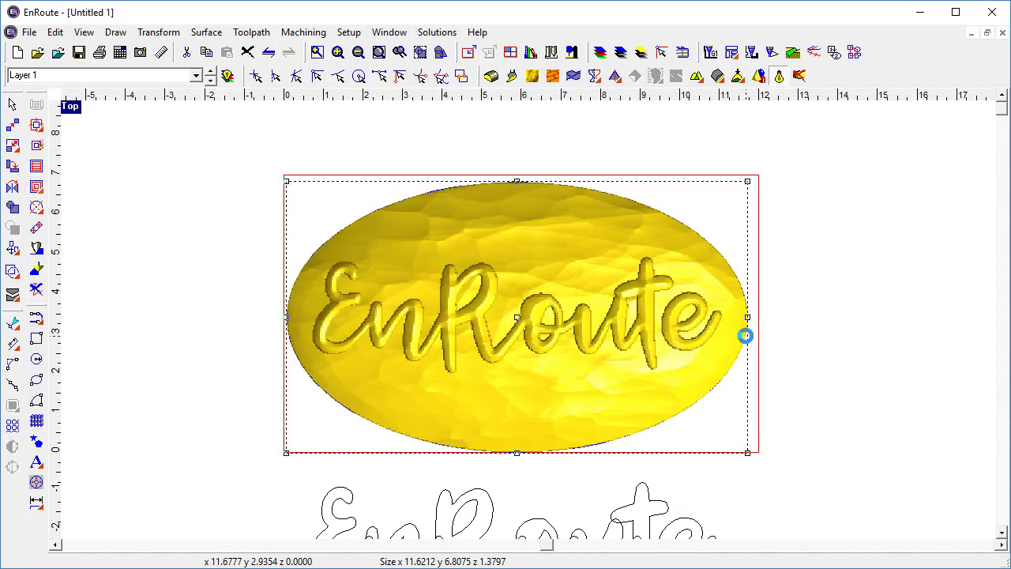
Turn off the rendered relief display and remove the island fill toolpath from the selected outlines
{"action": "left_click", "coordinate": [777, 75]}
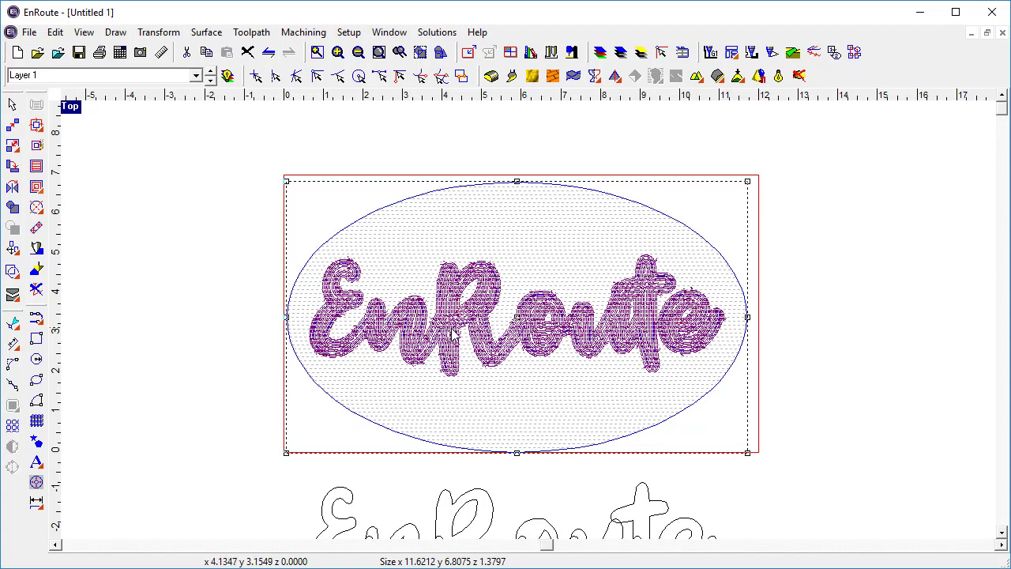
{"action": "left_click", "coordinate": [37, 291]}
{"action": "left_click", "coordinate": [229, 308]}
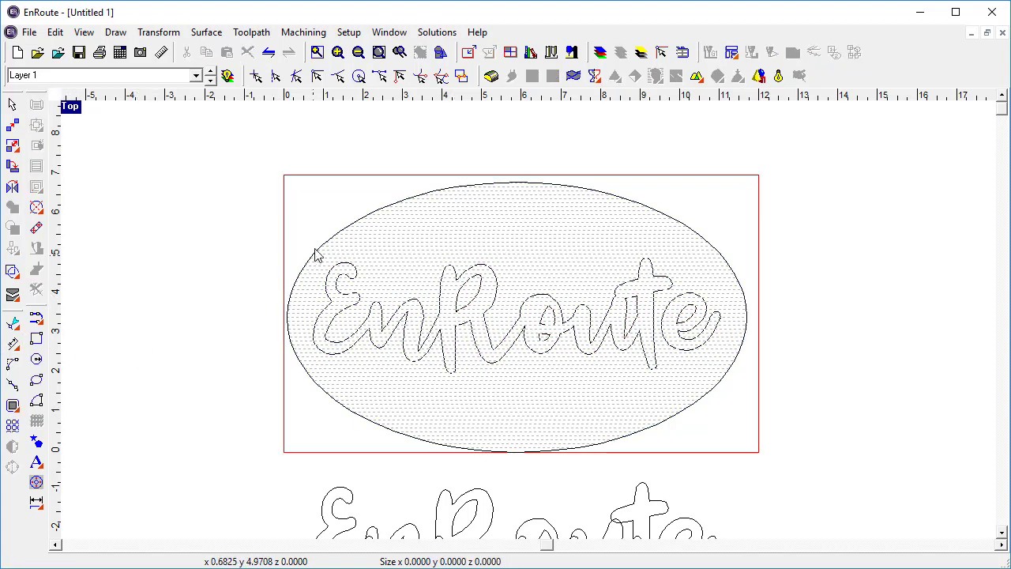
Generate the .375 ball nose island fill at depth 1.4 for the oval relief alone, leaving the lettering outlines unselected
{"action": "left_click", "coordinate": [334, 236]}
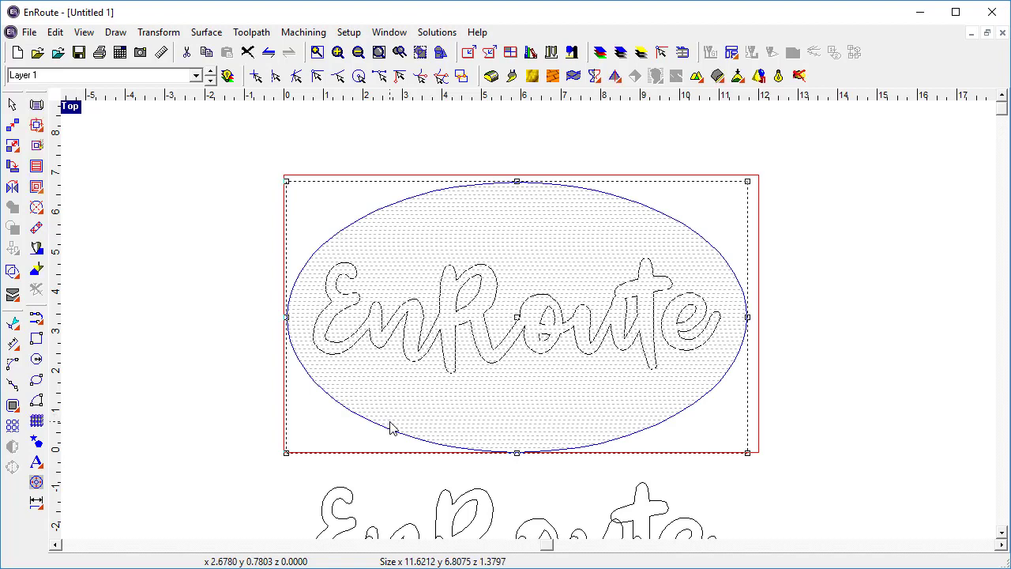
{"action": "left_click", "coordinate": [36, 186]}
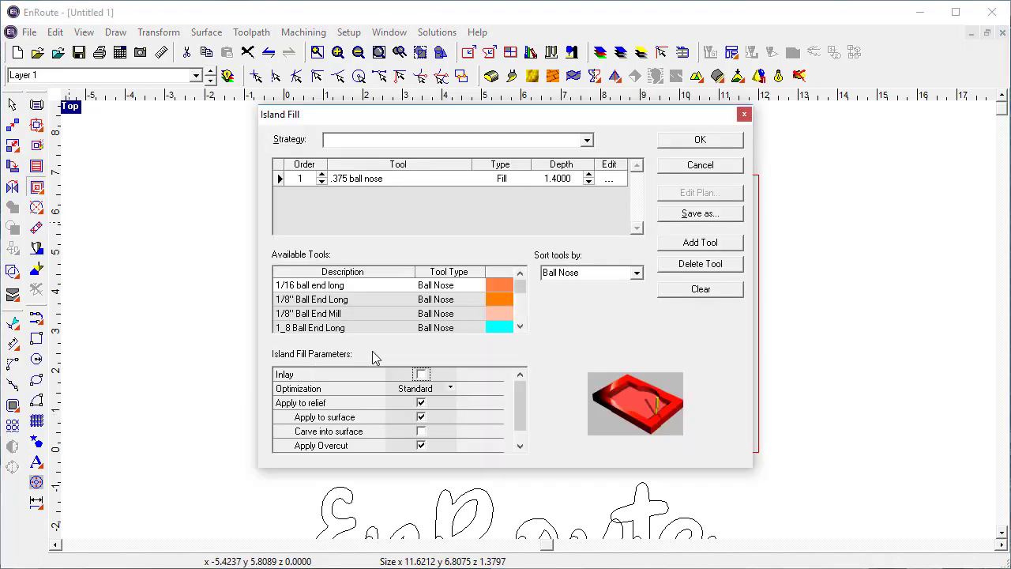
{"action": "left_click", "coordinate": [671, 141]}
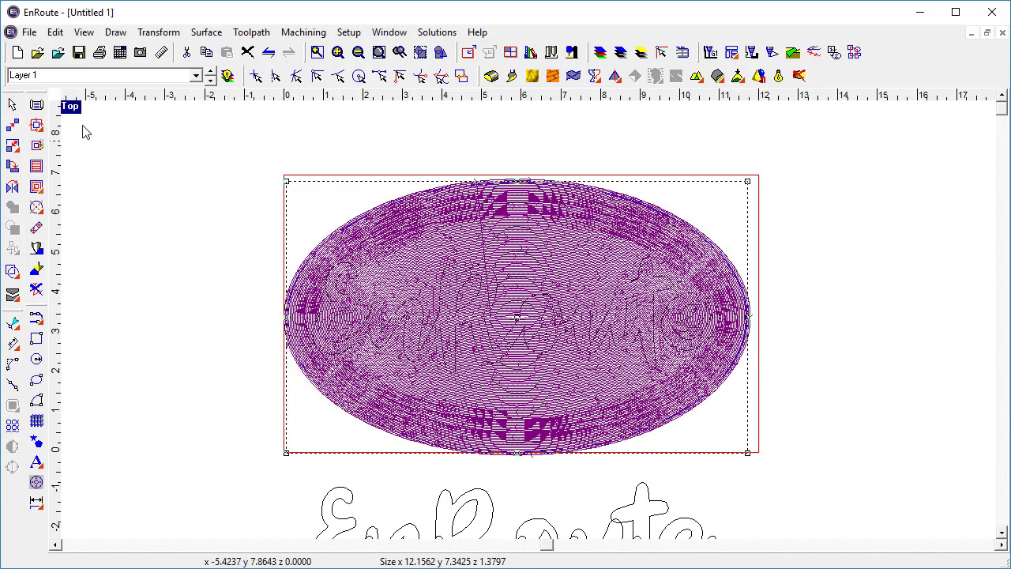
Examine the oval's island fill toolpath in the perspective view, including from a low side angle, and in the enlarged top view
{"action": "double_click", "coordinate": [68, 108]}
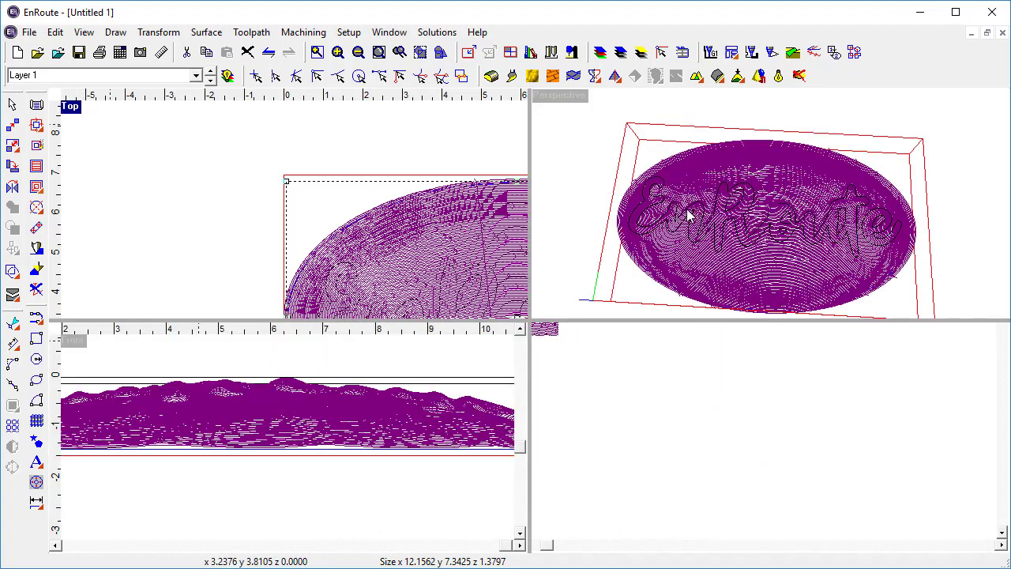
{"action": "left_click_drag", "start_coordinate": [840, 296], "coordinate": [744, 237]}
{"action": "left_click_drag", "start_coordinate": [750, 287], "coordinate": [724, 234]}
{"action": "double_click", "coordinate": [551, 104]}
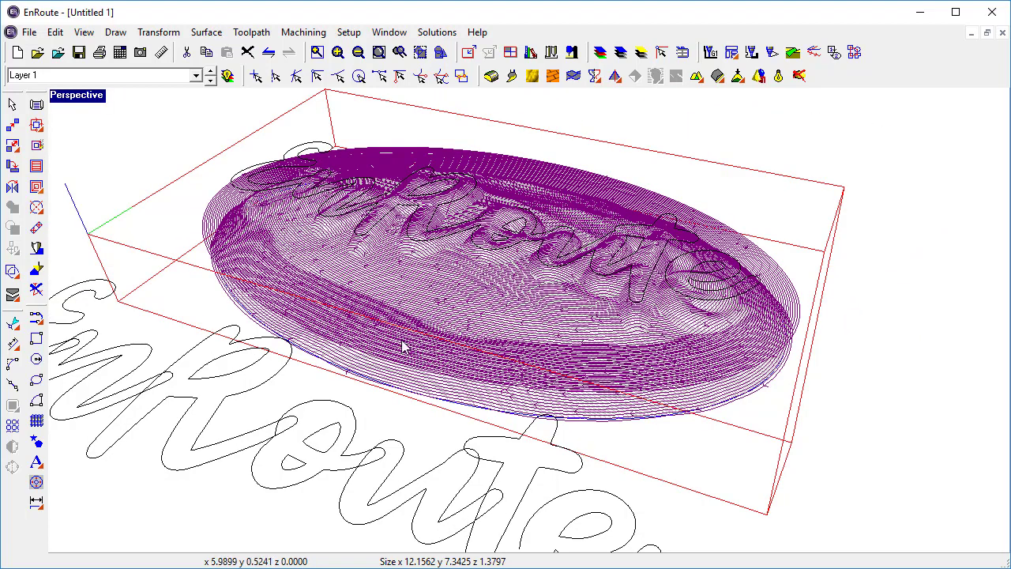
{"action": "left_click_drag", "start_coordinate": [417, 412], "coordinate": [645, 287]}
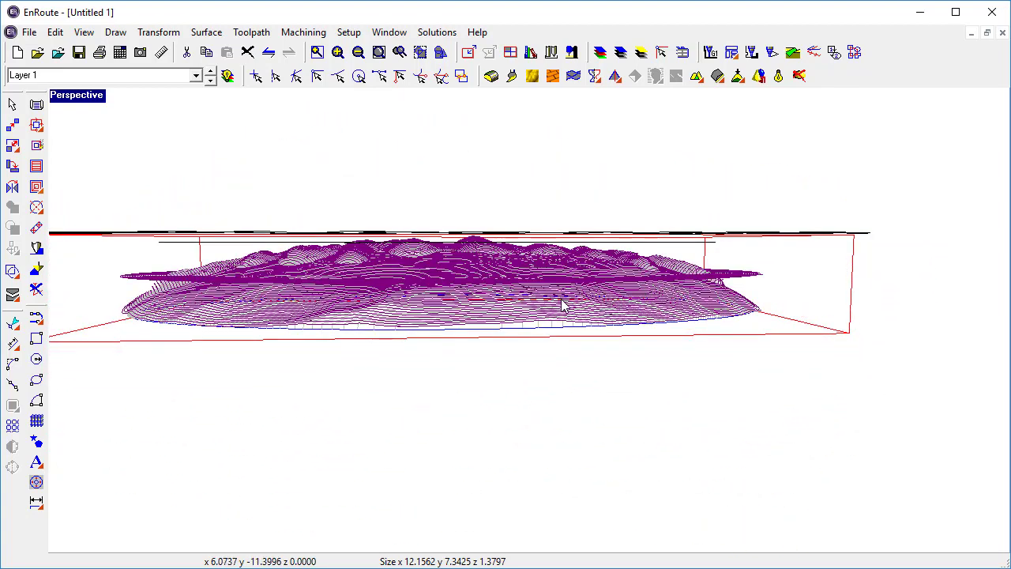
{"action": "left_click_drag", "start_coordinate": [562, 302], "coordinate": [597, 345]}
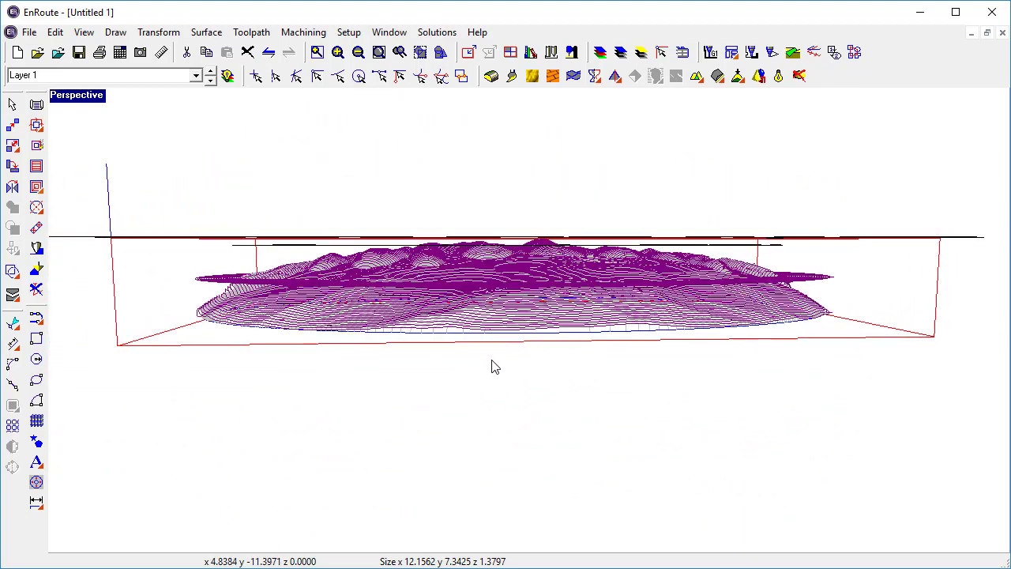
{"action": "left_click_drag", "start_coordinate": [462, 368], "coordinate": [580, 350]}
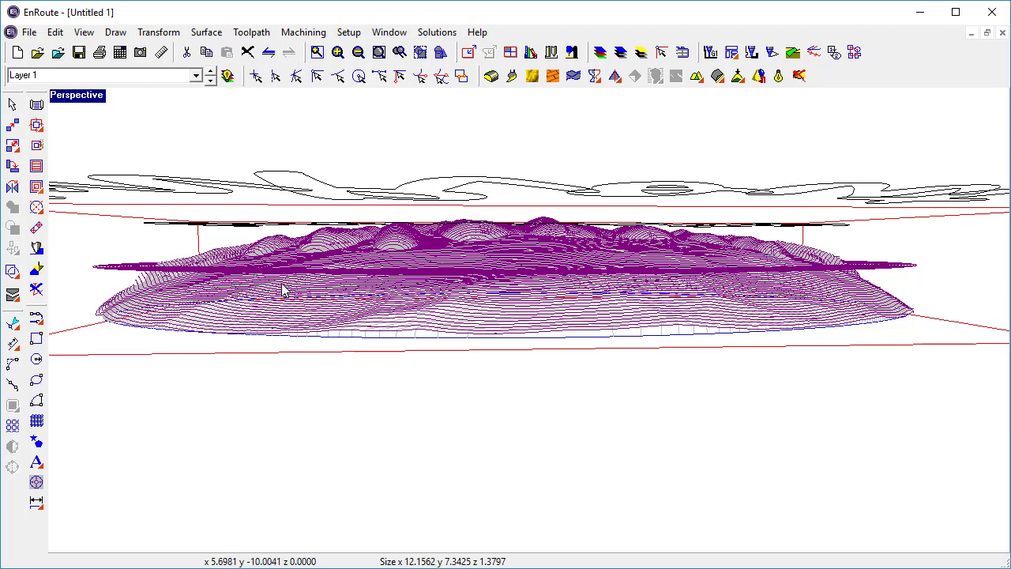
{"action": "double_click", "coordinate": [71, 96]}
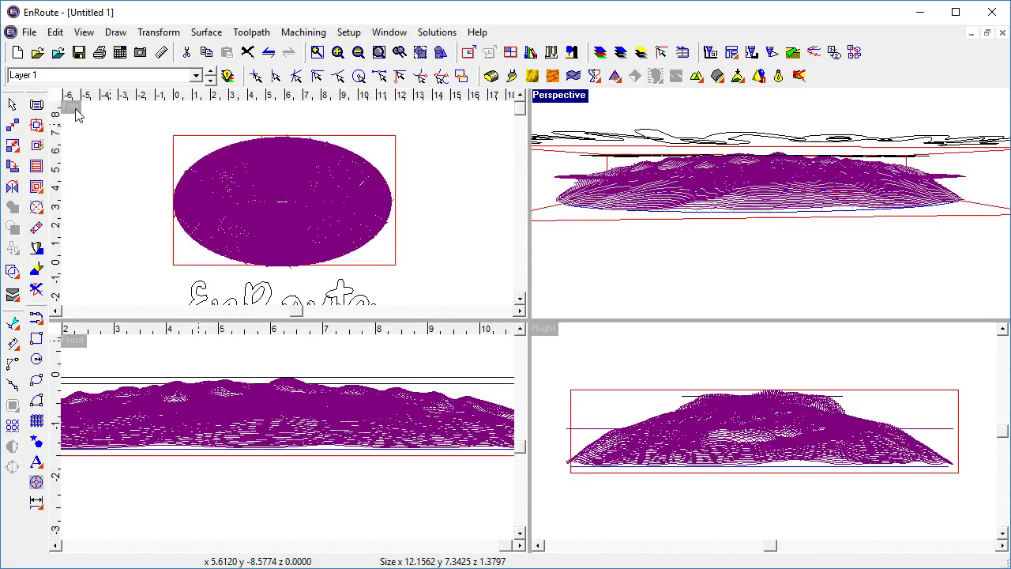
{"action": "double_click", "coordinate": [73, 108]}
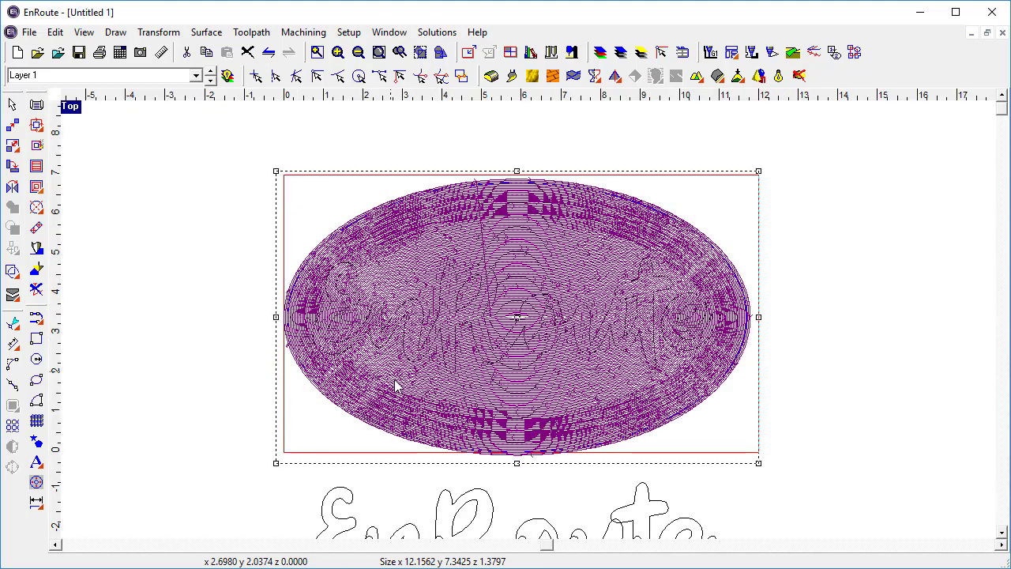
{"action": "middle_click_drag", "start_coordinate": [416, 413], "coordinate": [444, 404]}
{"action": "scroll", "coordinate": [526, 405], "scroll_direction": "up", "scroll_amount": 2}
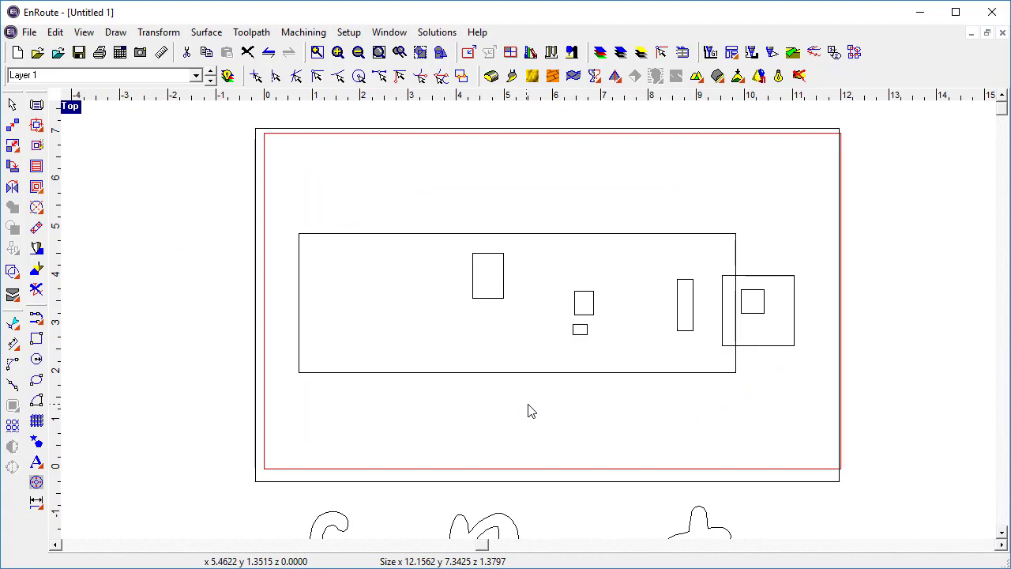